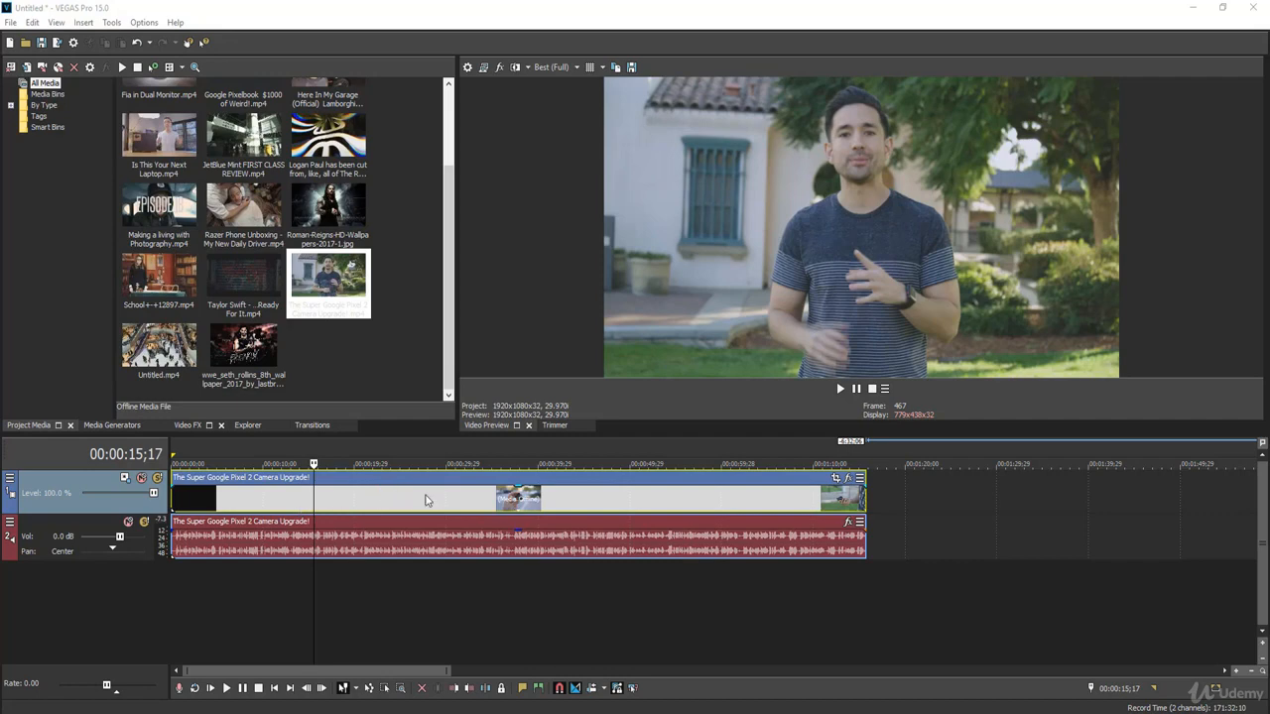
Step: Apply the default Color Corrector effect to the Pixel 2 camera video clip on the timeline
drag(430, 500, 279, 496)
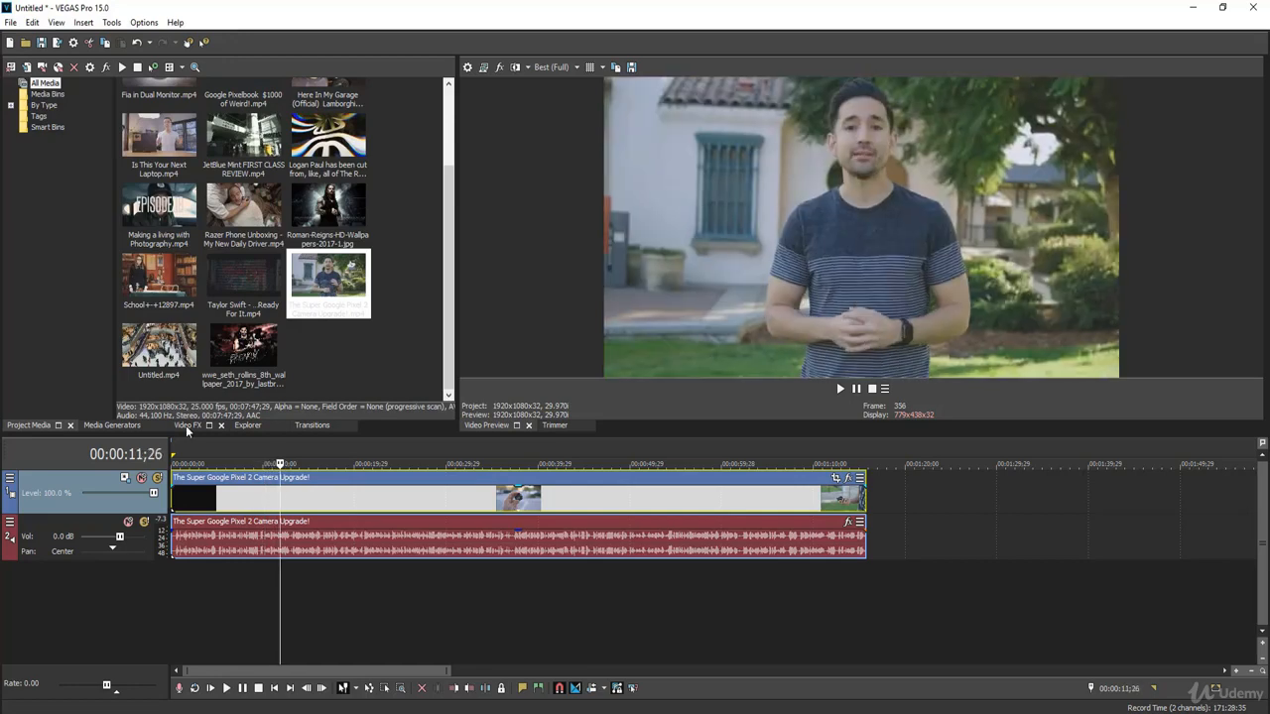
click(186, 425)
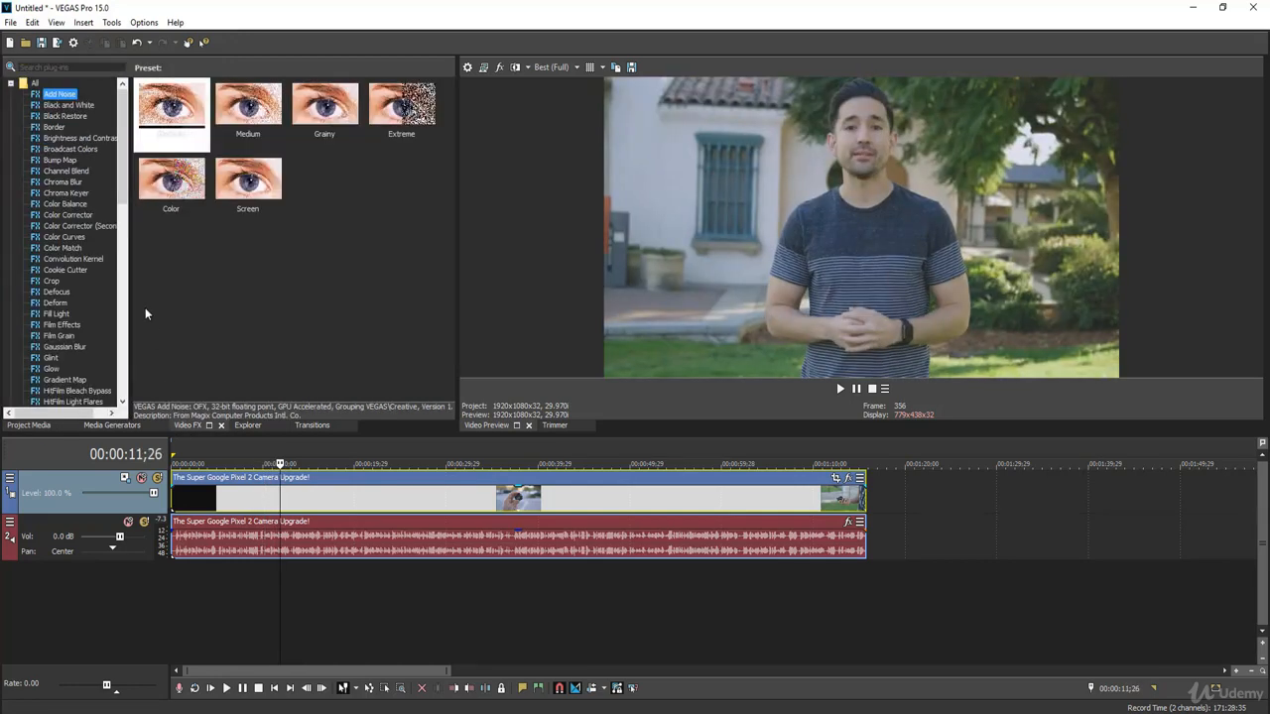
mouse_move(122, 170)
mouse_down()
mouse_move(118, 204)
mouse_move(120, 190)
mouse_up()
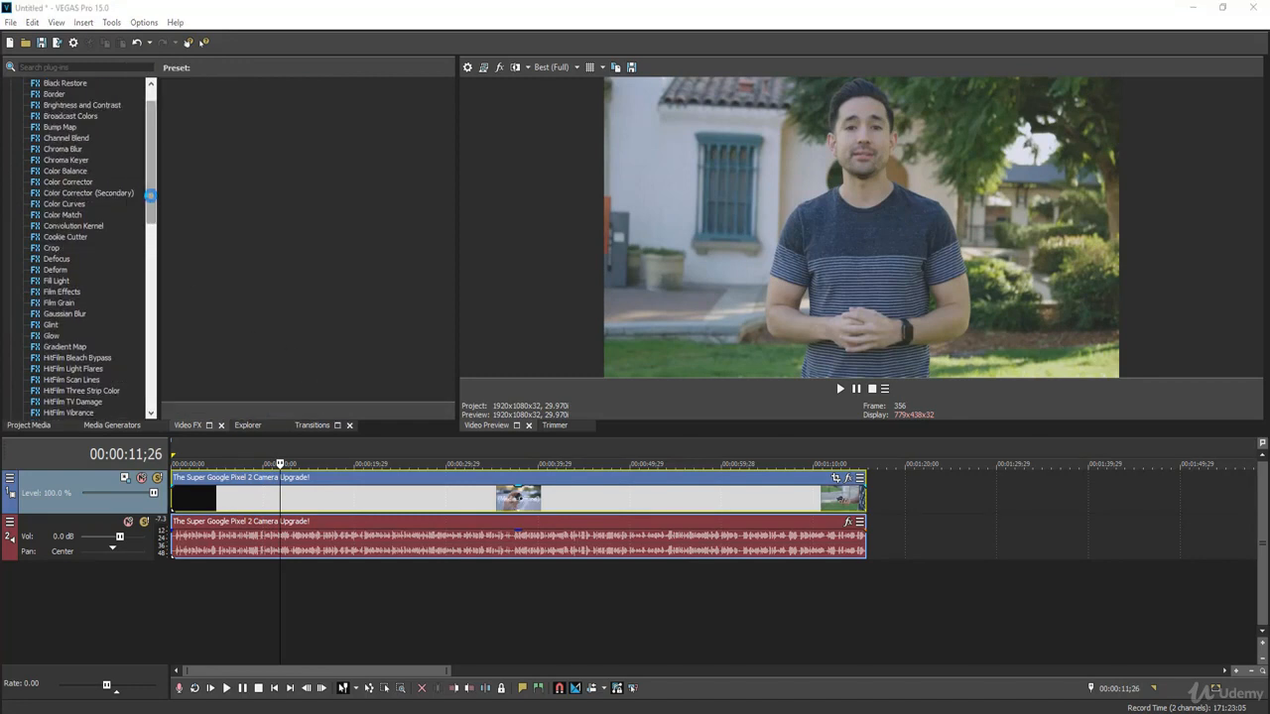
mouse_move(151, 197)
mouse_down()
mouse_move(142, 228)
mouse_move(143, 191)
mouse_up()
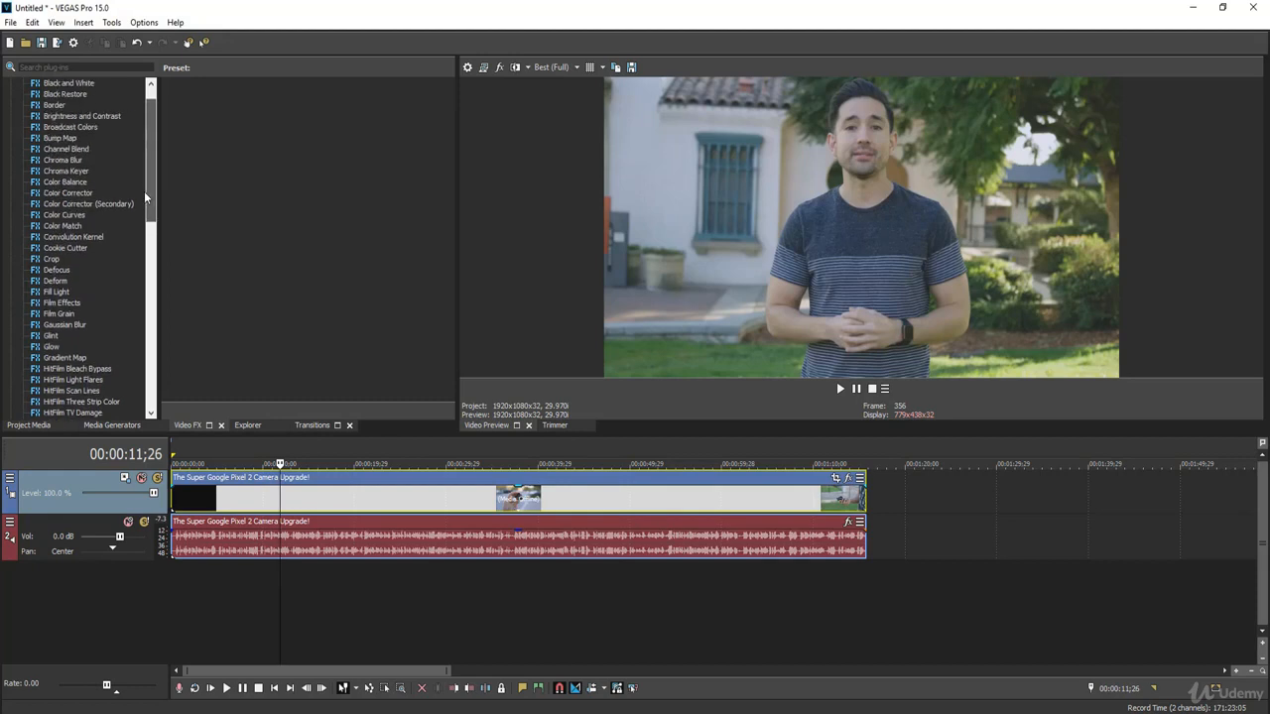
click(63, 194)
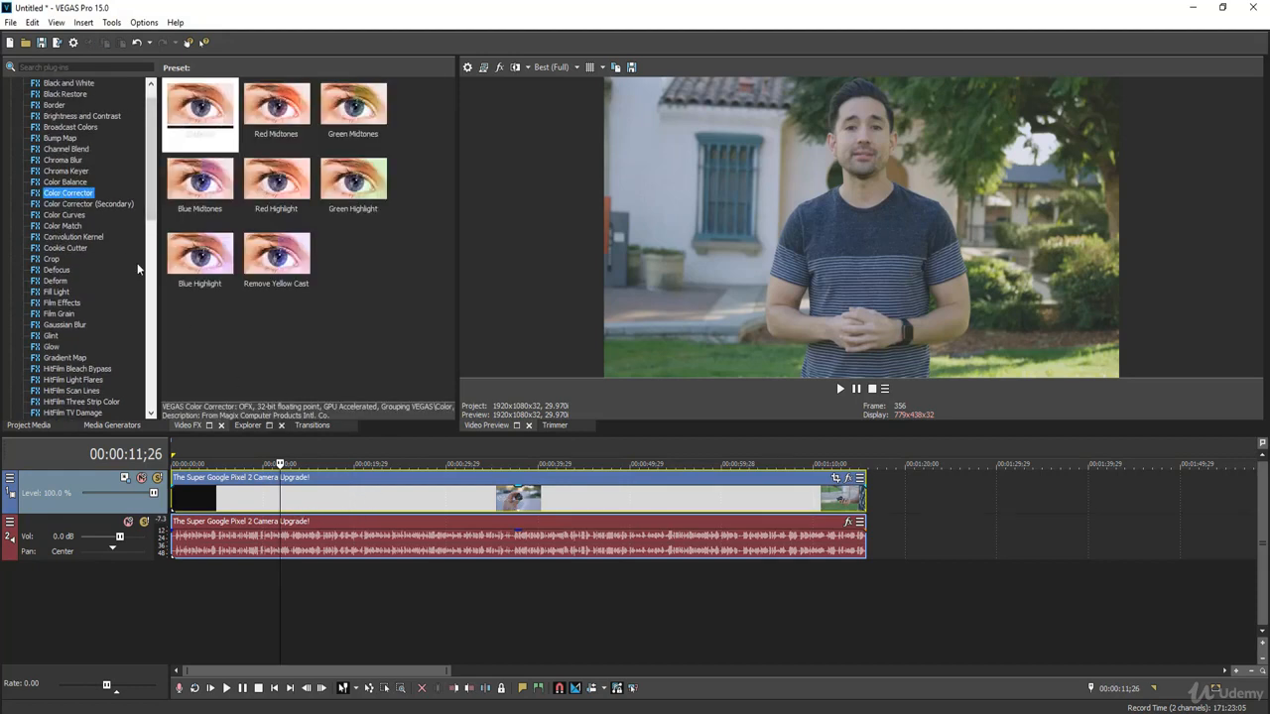
drag(65, 199, 368, 501)
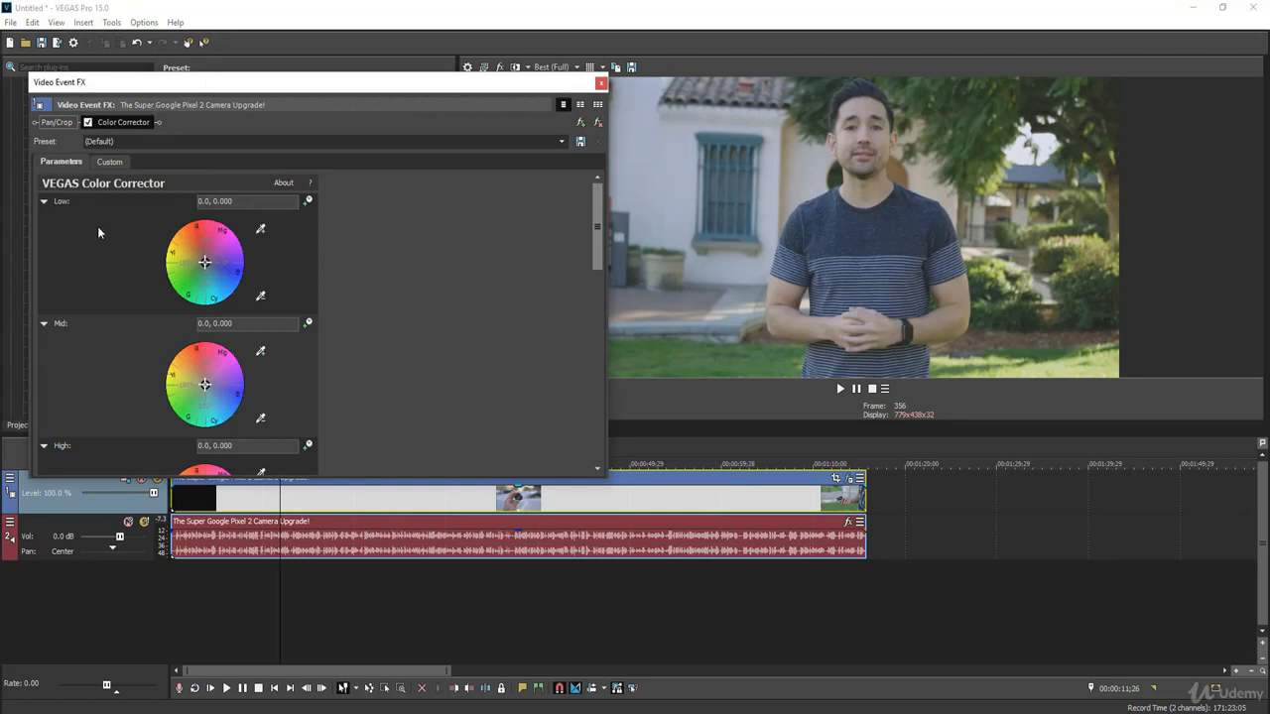
Step: Try shifting the Color Corrector's low color wheel toward blue, returning its point to the centre
scroll(99, 238, down, 5)
scroll(130, 371, up, 5)
click(392, 318)
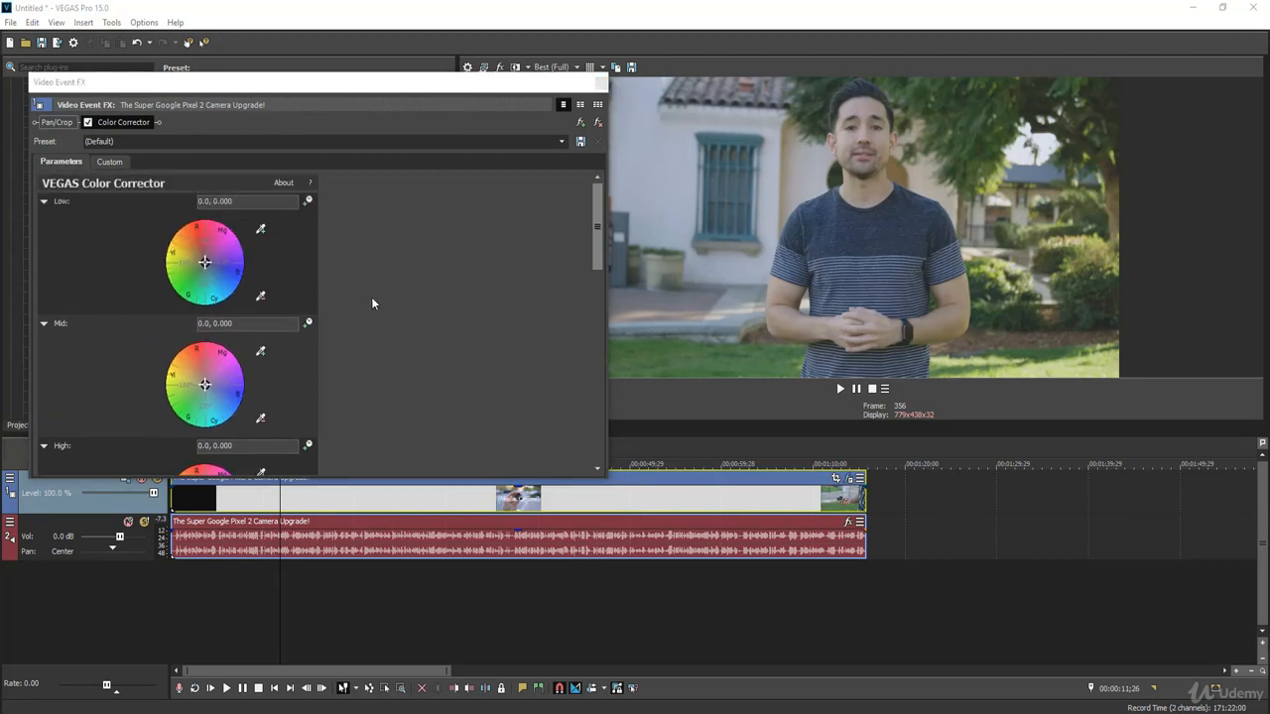
click(204, 263)
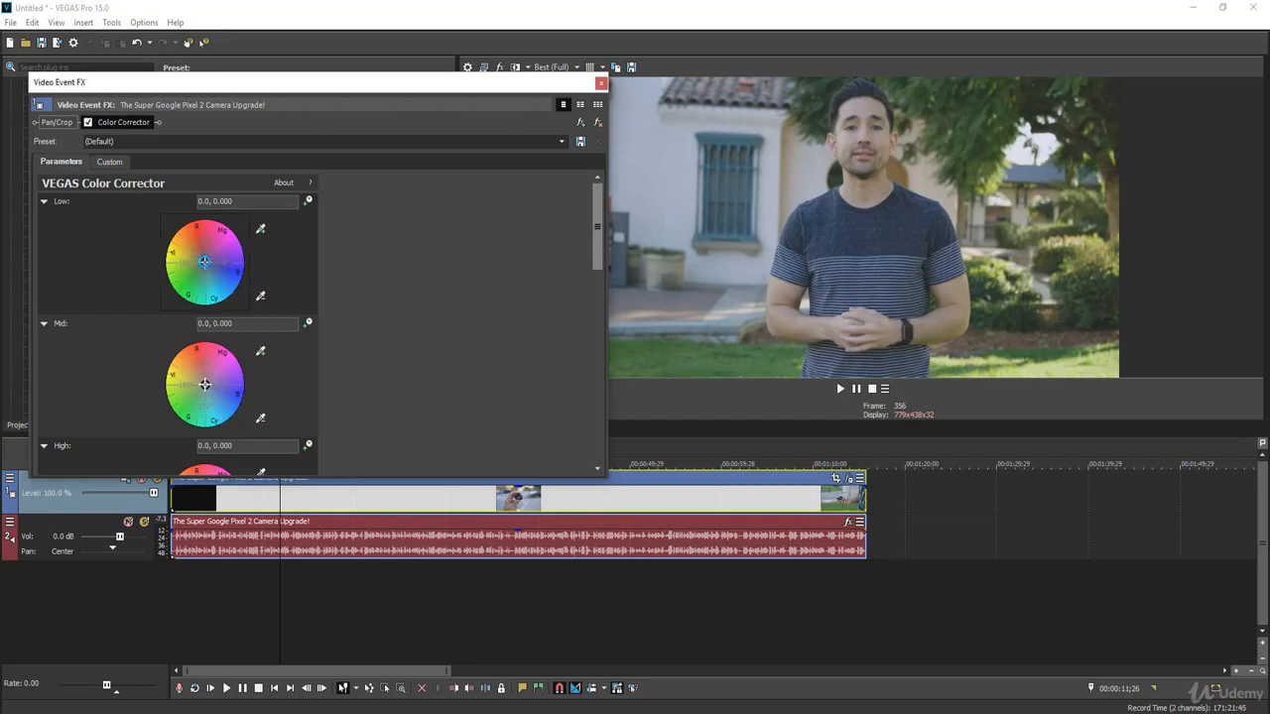
drag(205, 263, 238, 273)
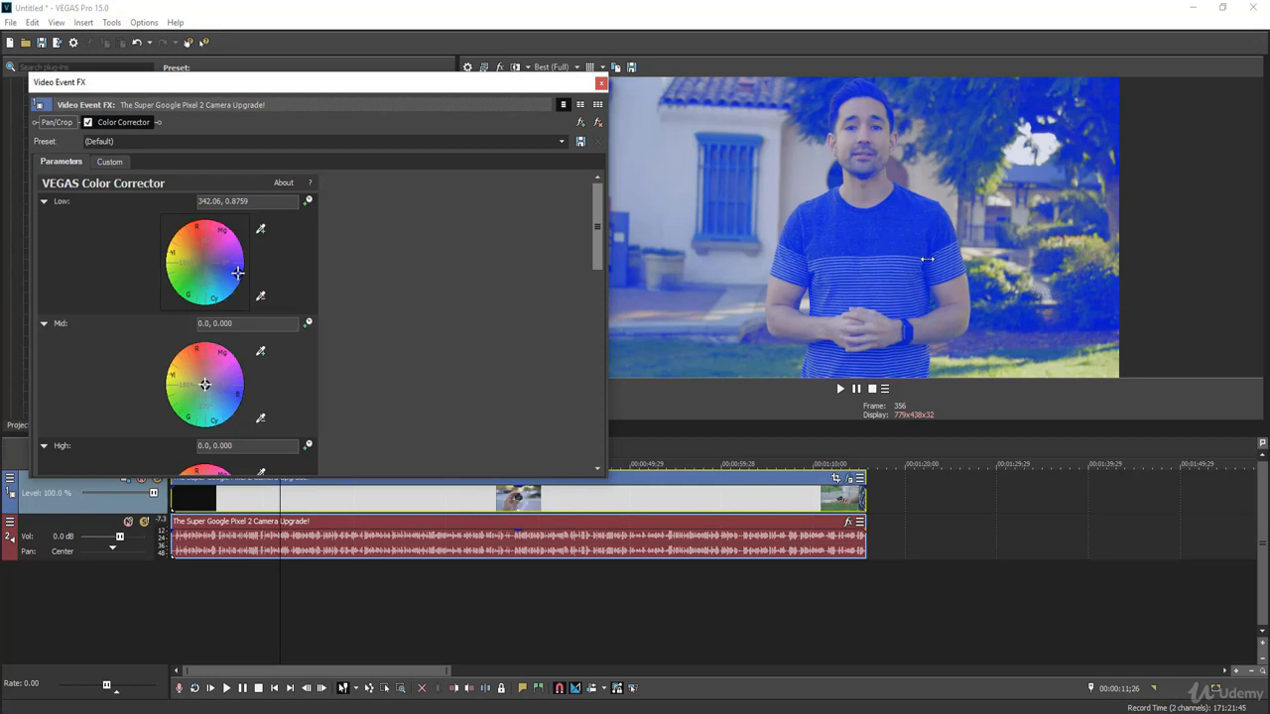
drag(238, 275, 205, 263)
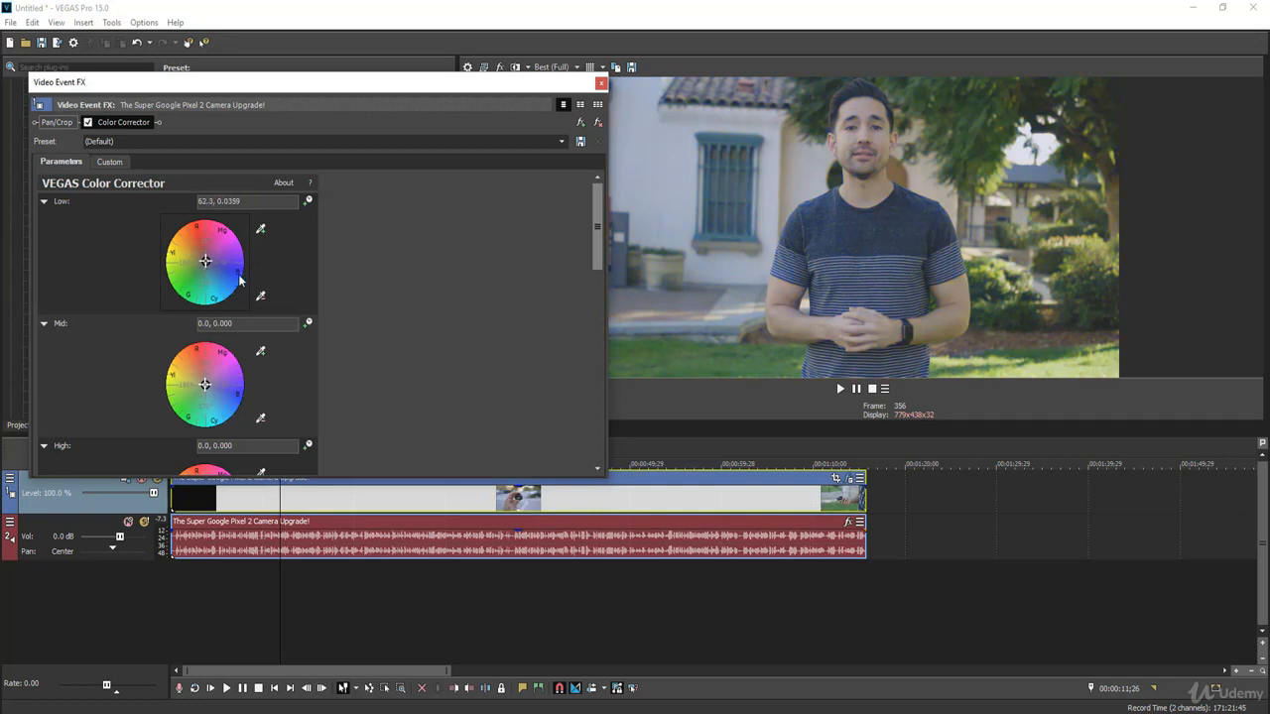
Step: Try shifting the mid color wheel toward blue, bringing its point back near the centre
scroll(596, 238, down, 3)
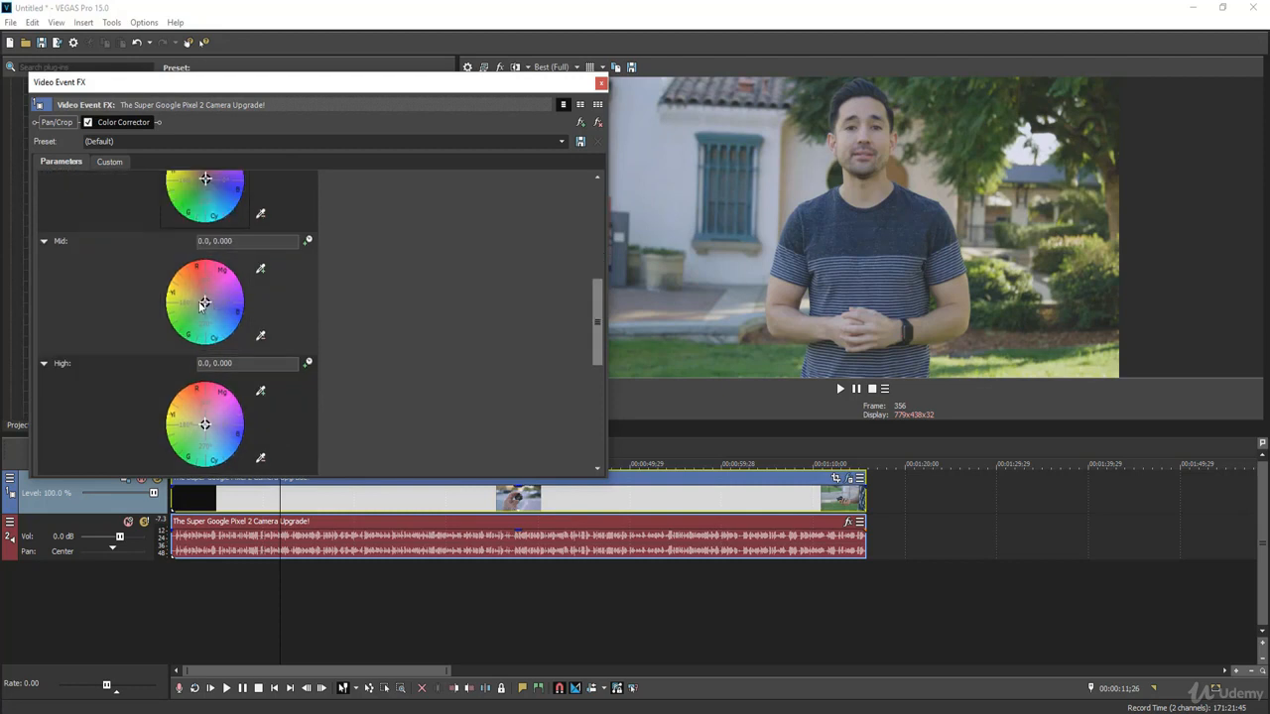
drag(205, 305, 233, 316)
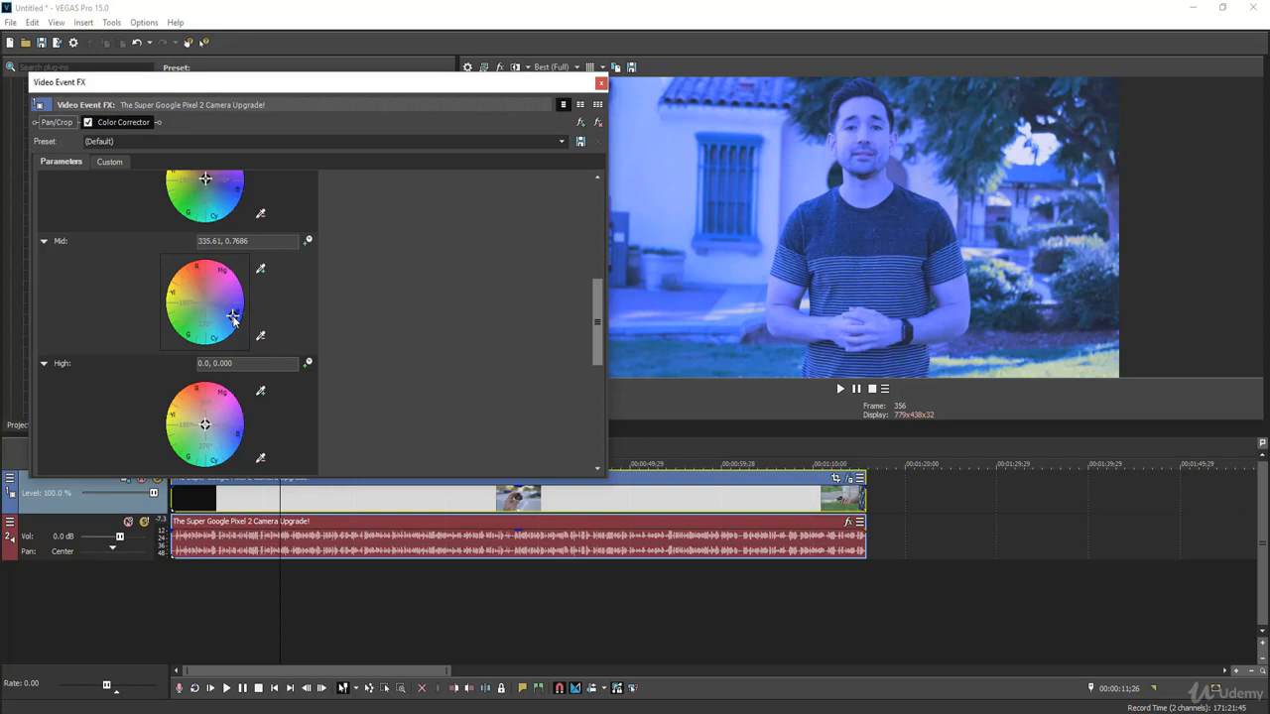
drag(230, 316, 206, 305)
Step: Experiment with the high color wheel's tint, leaving it toward blue at about 337.38, 0.5778
drag(204, 424, 231, 442)
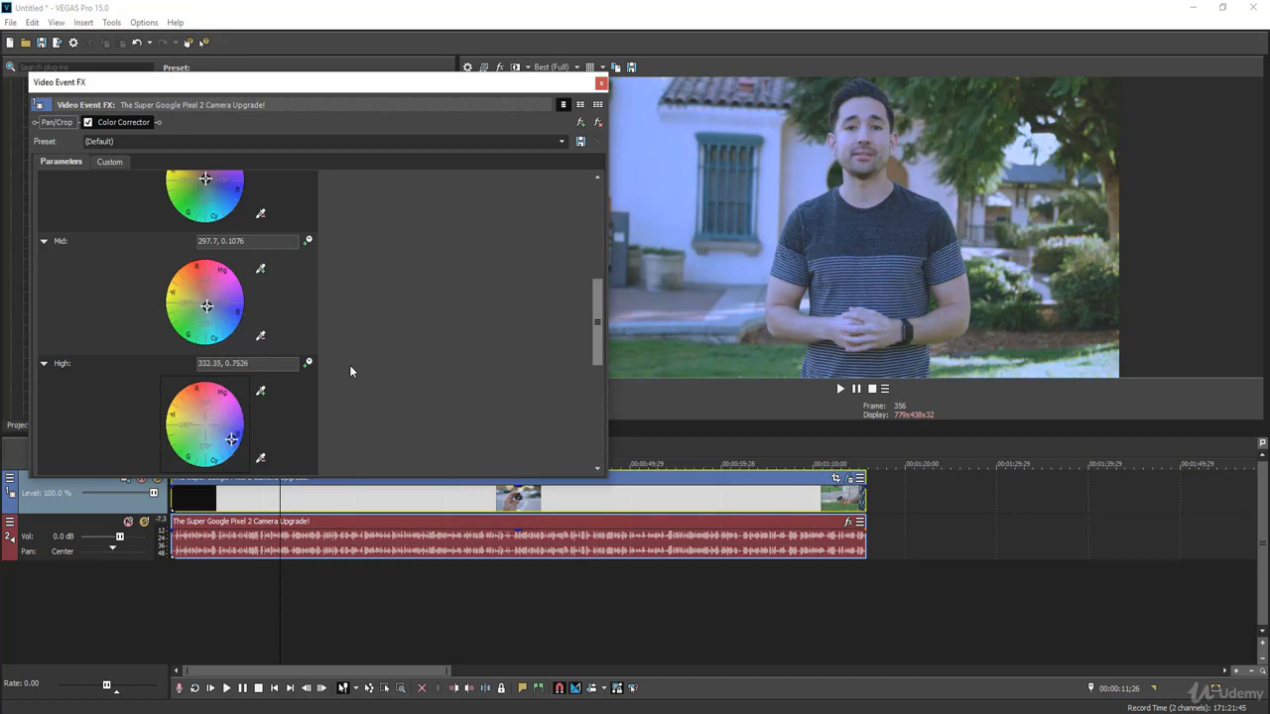
drag(231, 443, 186, 401)
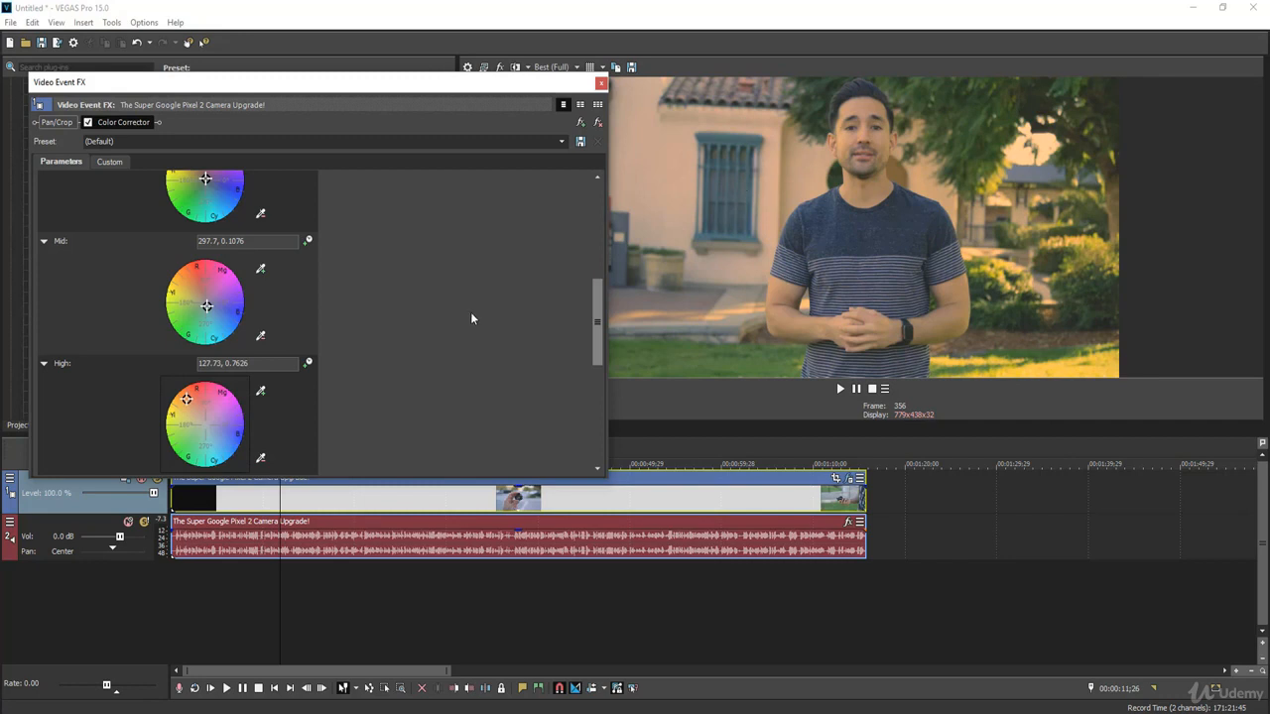
drag(186, 400, 228, 436)
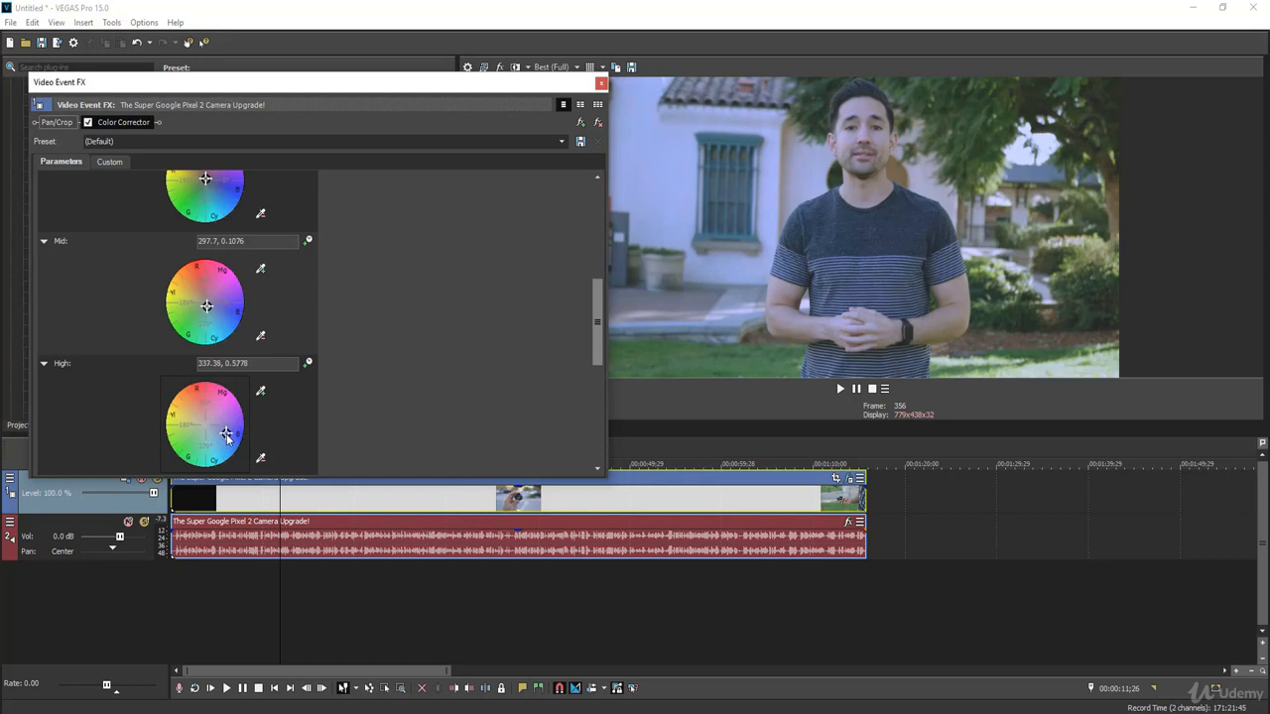
Step: Shift the mid wheel toward red at about 90.2, 0.3968 and the low wheel toward blue at about 333.49, 0.3911
mouse_move(208, 306)
mouse_down()
mouse_move(220, 312)
mouse_move(205, 286)
mouse_up()
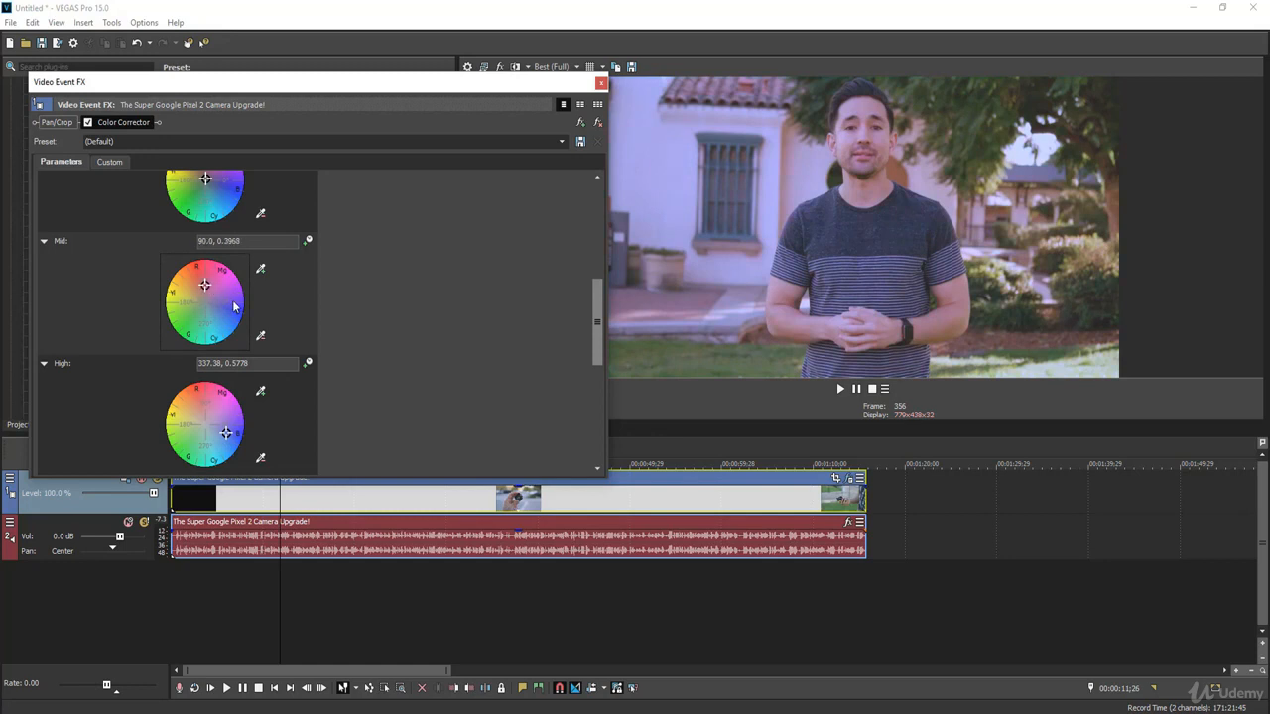
drag(205, 251, 220, 260)
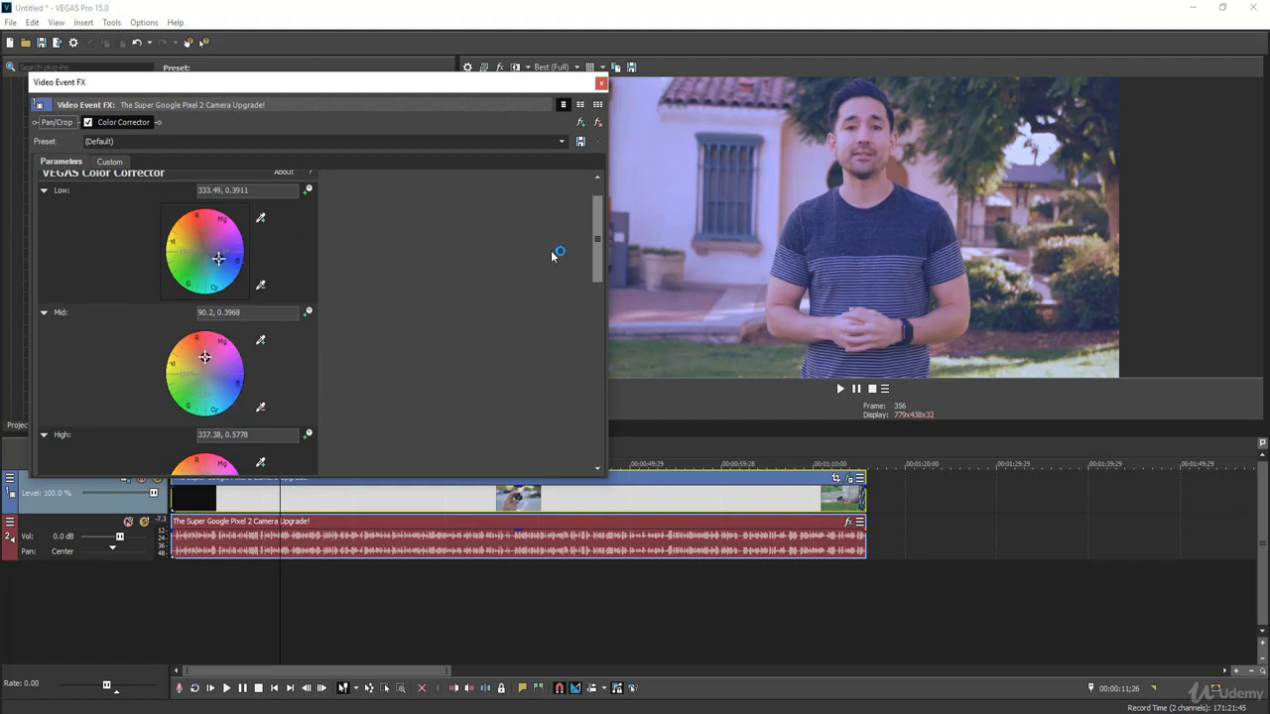
drag(599, 235, 584, 447)
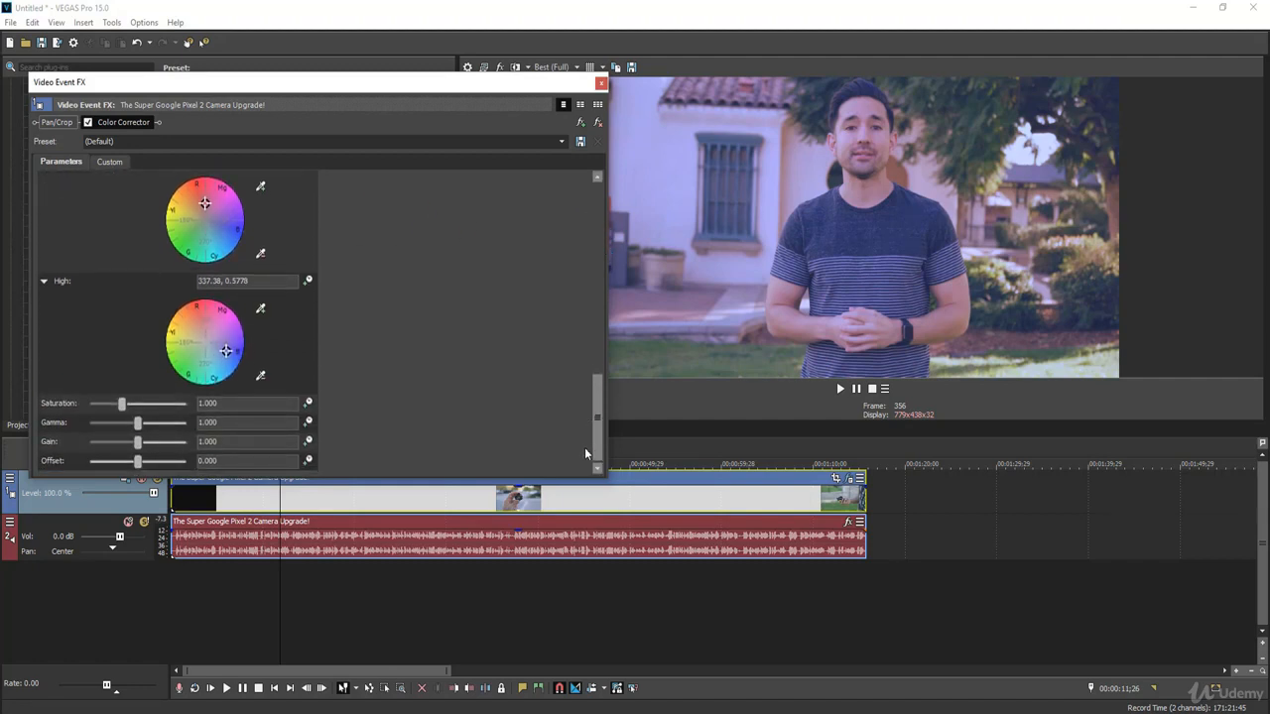
drag(122, 406, 143, 463)
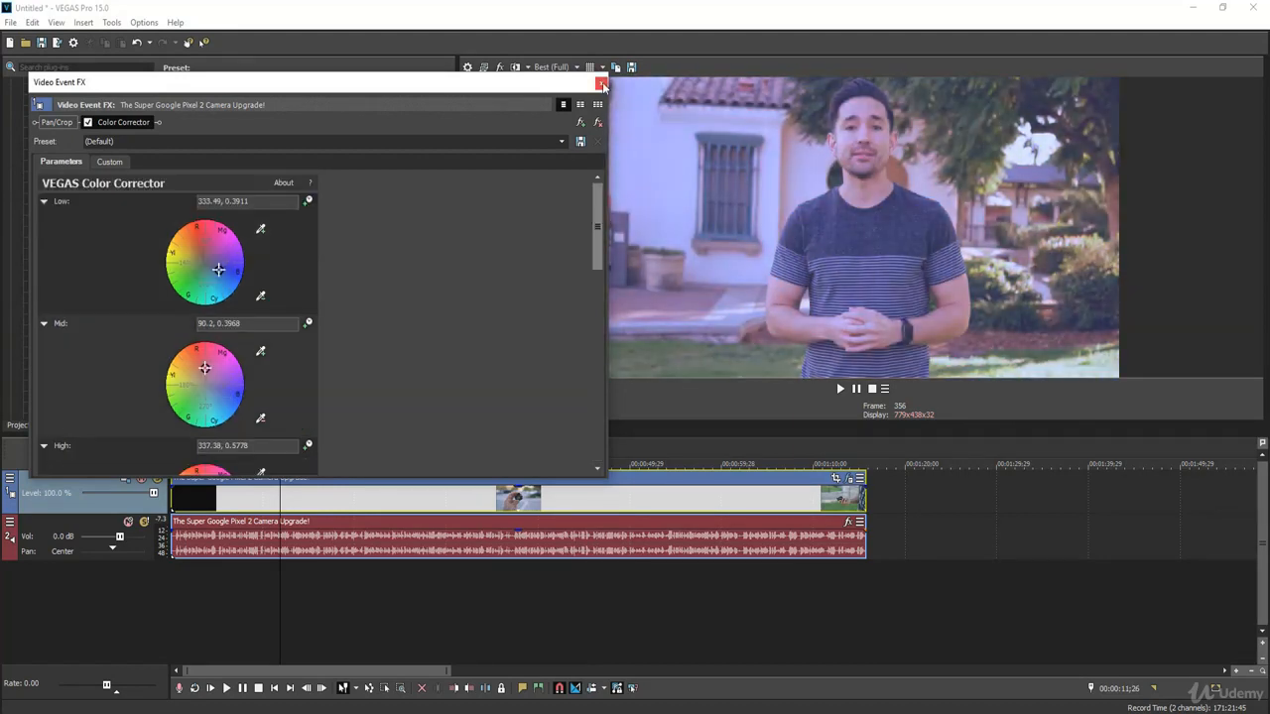
click(602, 85)
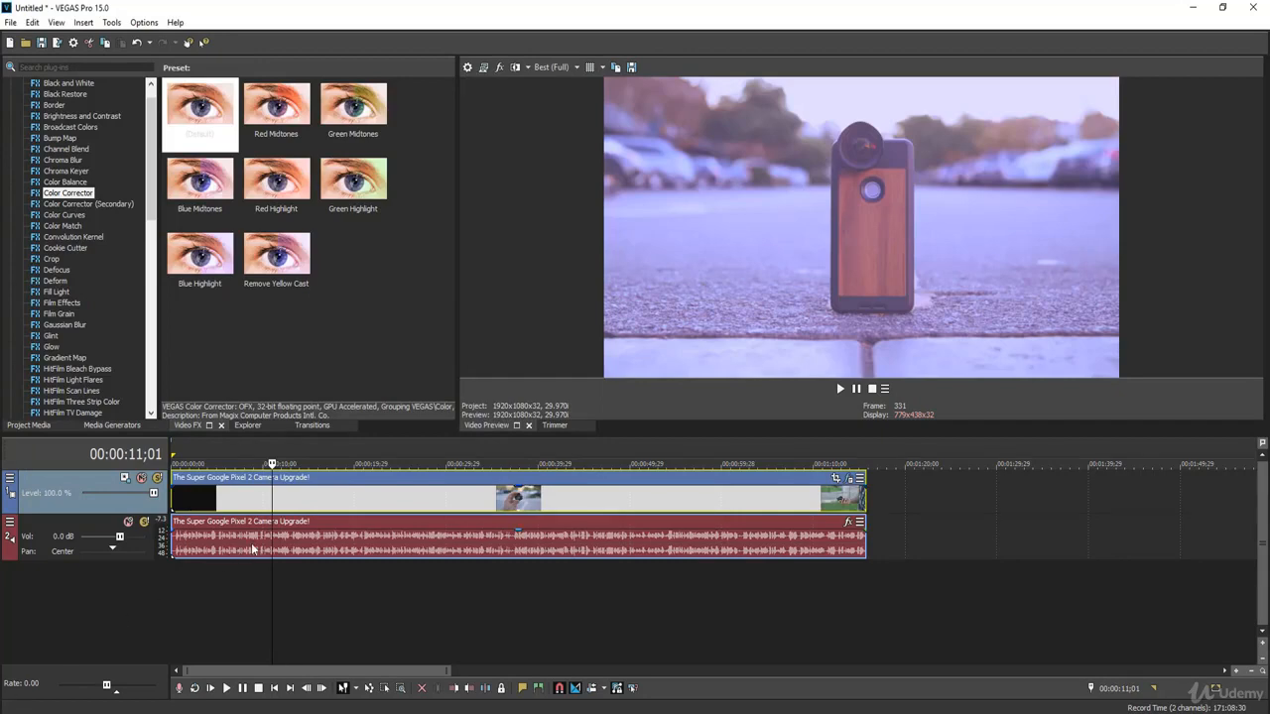
Step: Play back the clip to review the color correction in the preview
key(space)
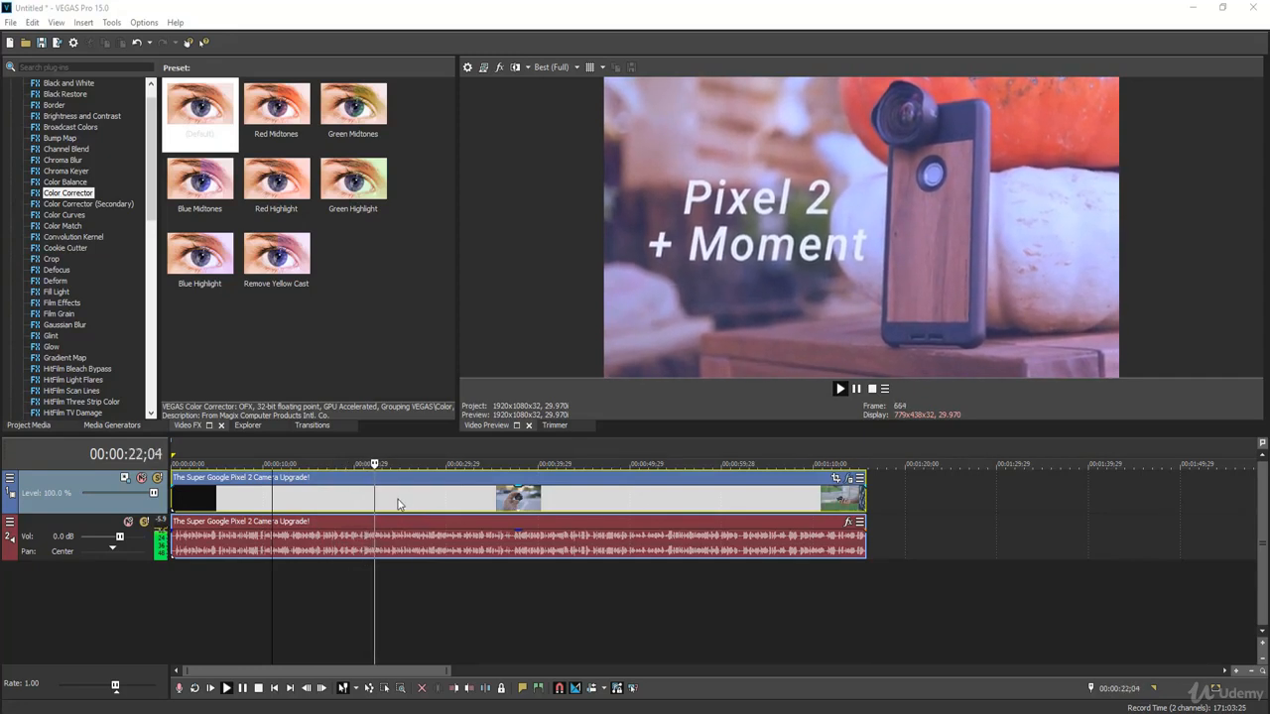
key(space)
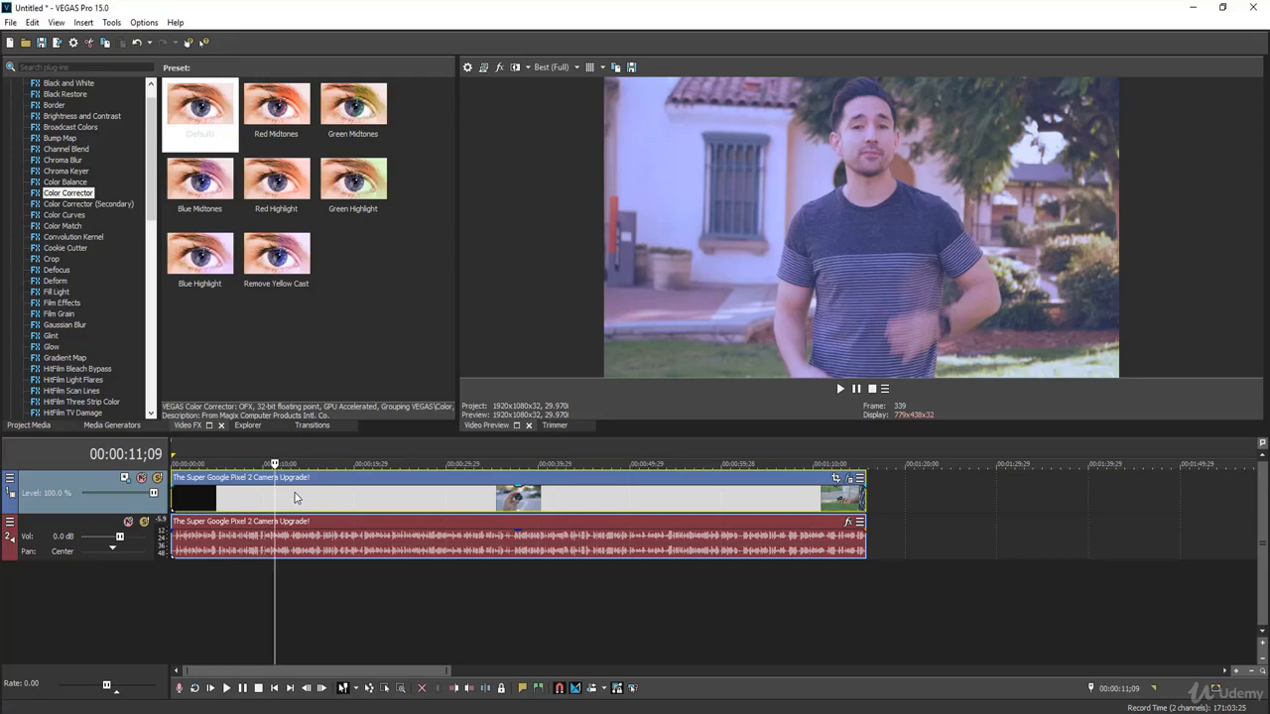
key(space)
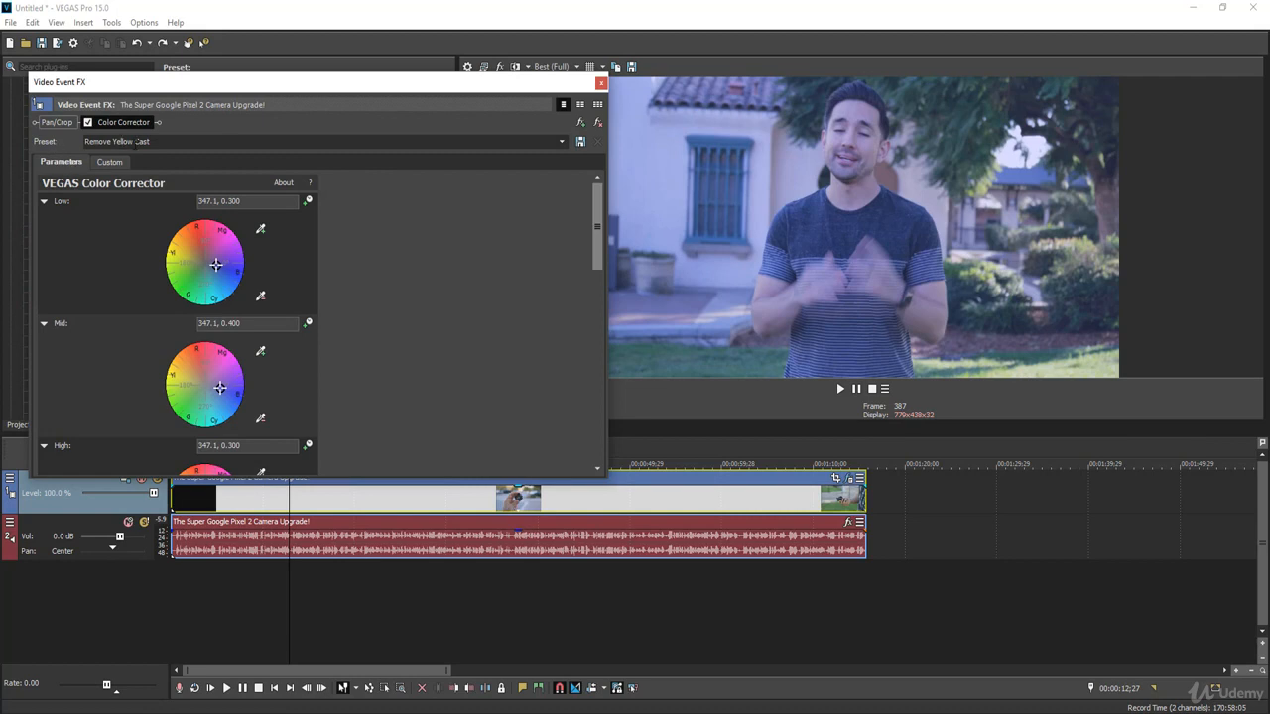
Step: Compare the Color Corrector's (Default), Blue Midtones and Red Highlight presets on the clip
click(149, 140)
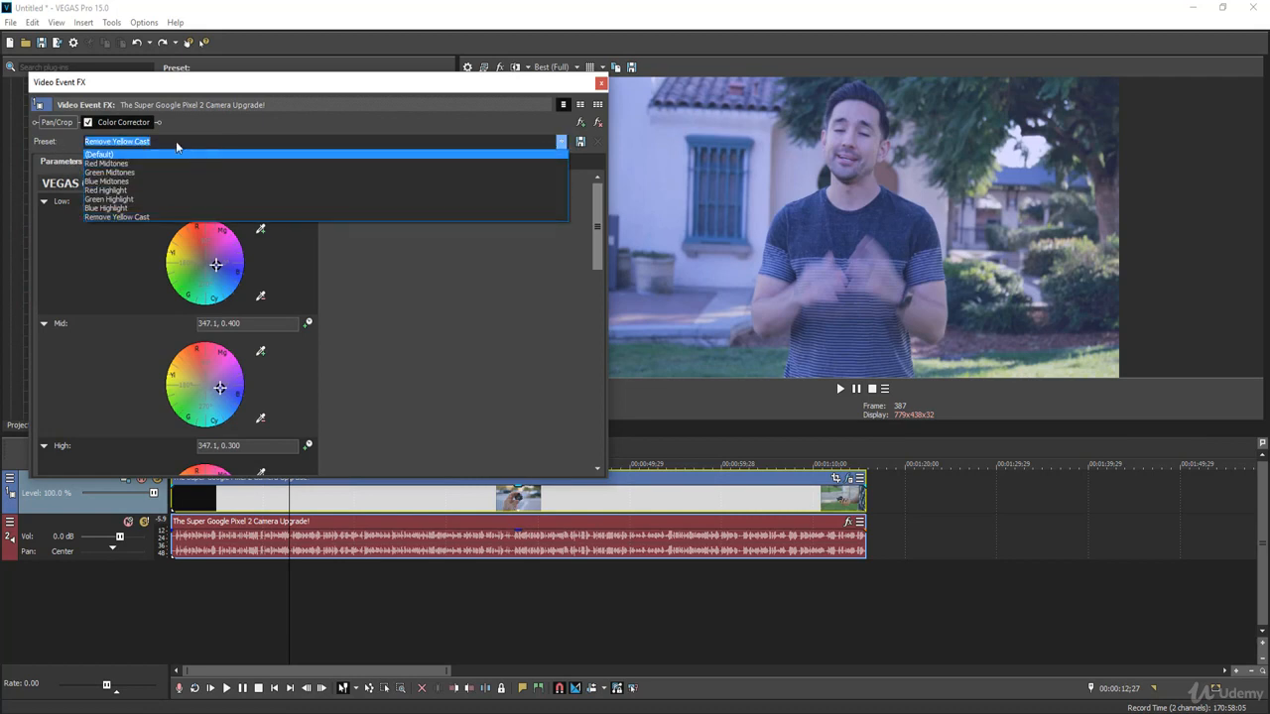
click(191, 154)
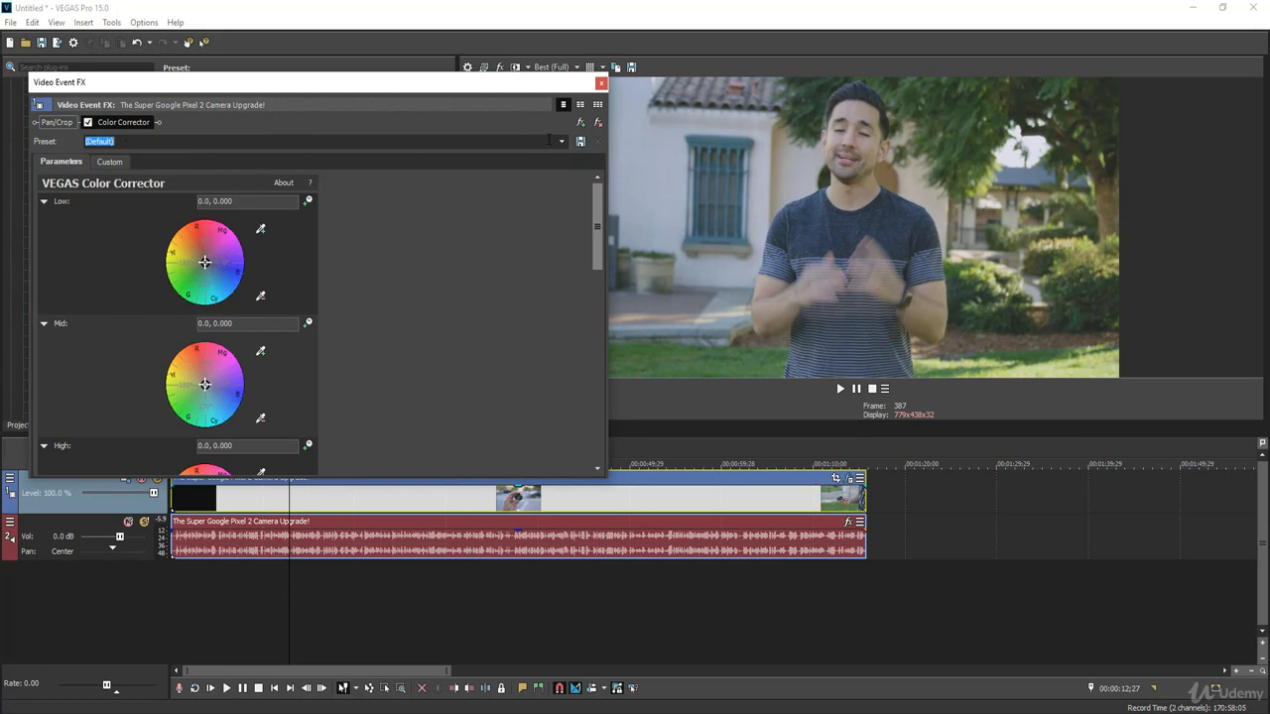
click(560, 141)
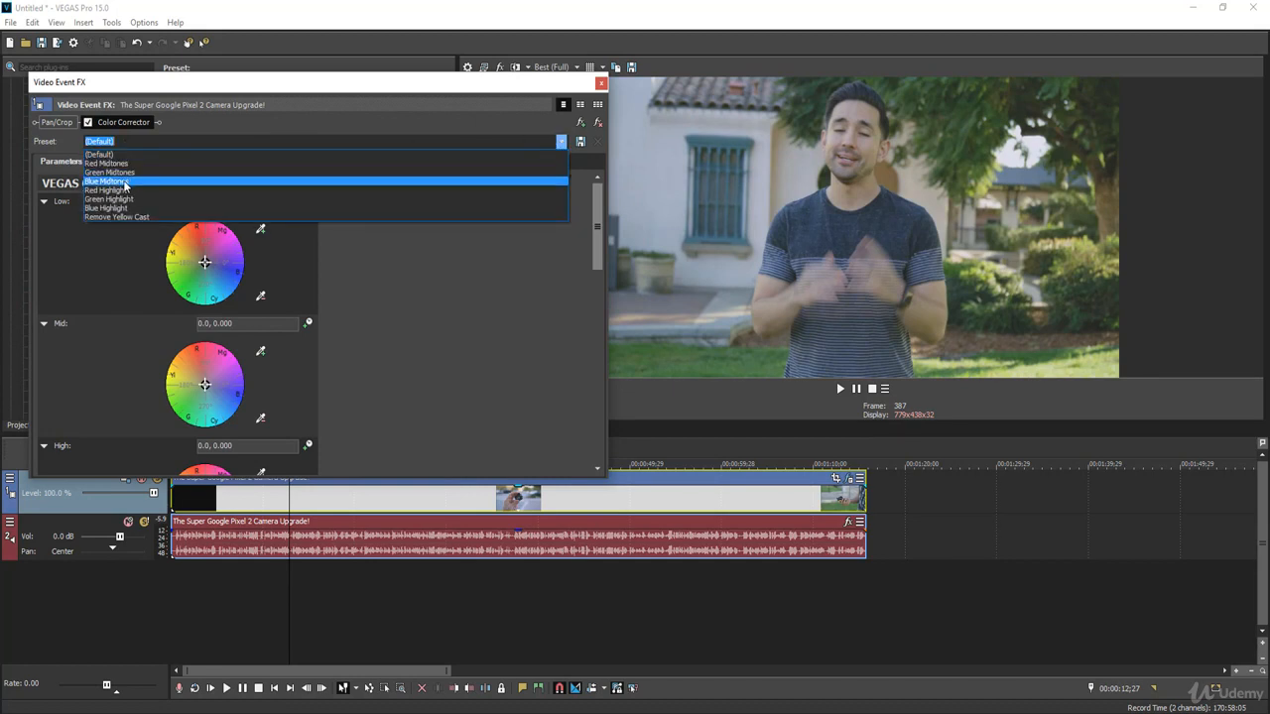
click(125, 182)
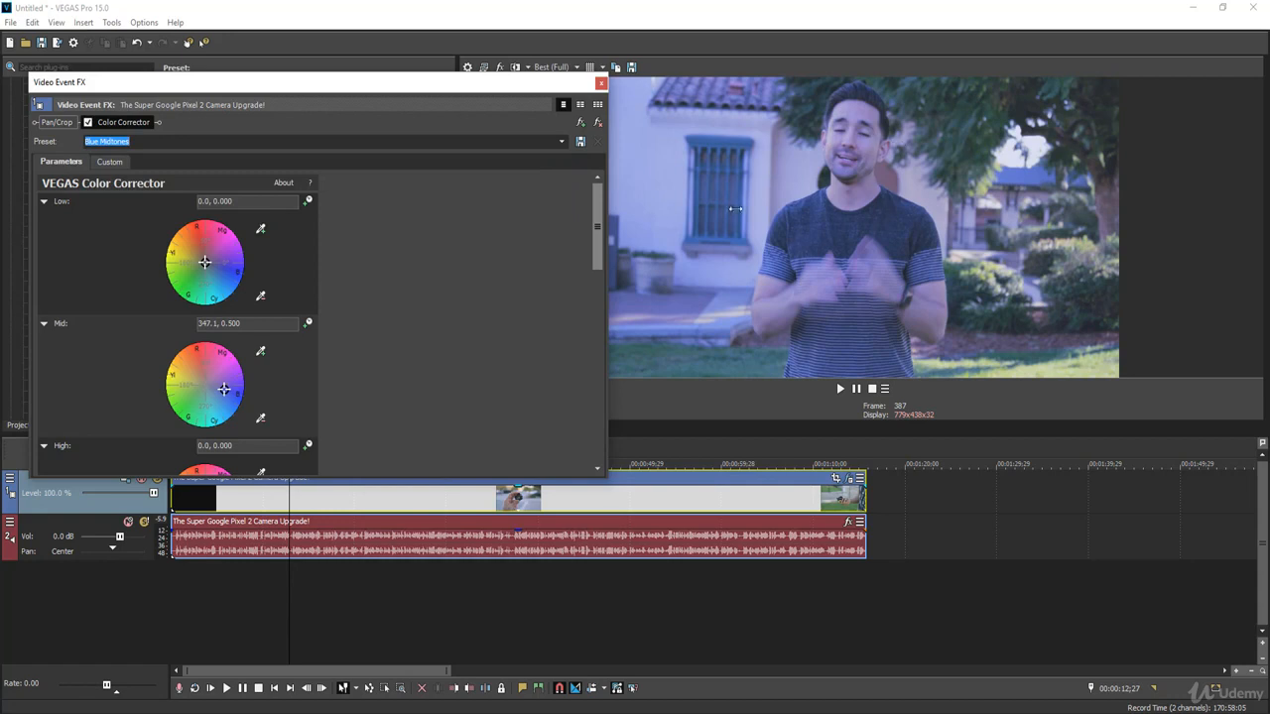
click(561, 141)
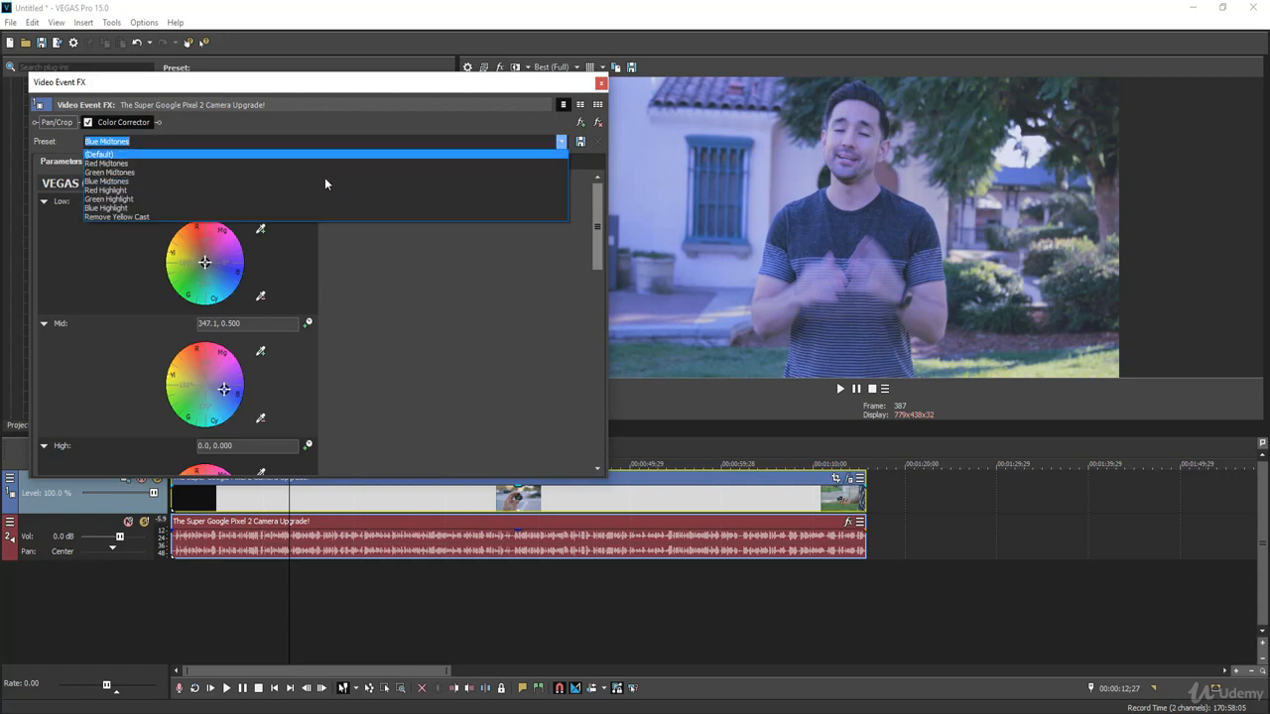
click(146, 188)
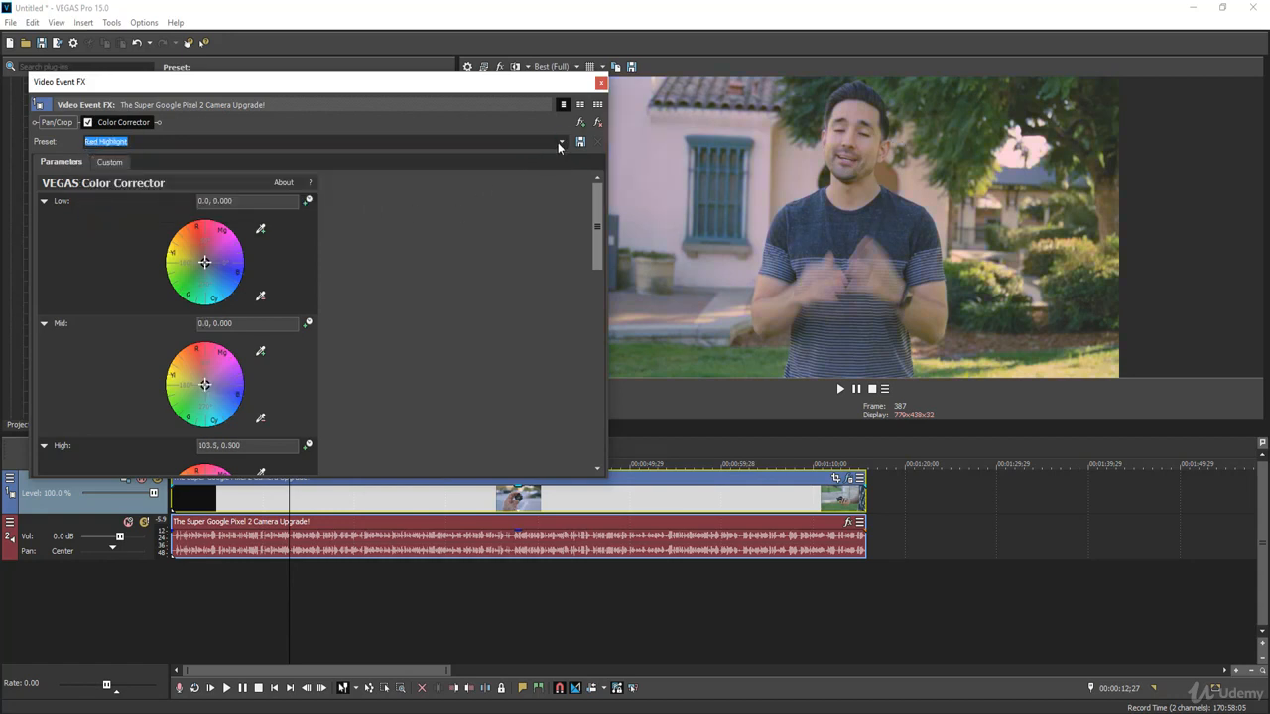
Step: Try the Green Highlight, Blue Highlight and Remove Yellow Cast presets on the clip
click(560, 141)
click(159, 197)
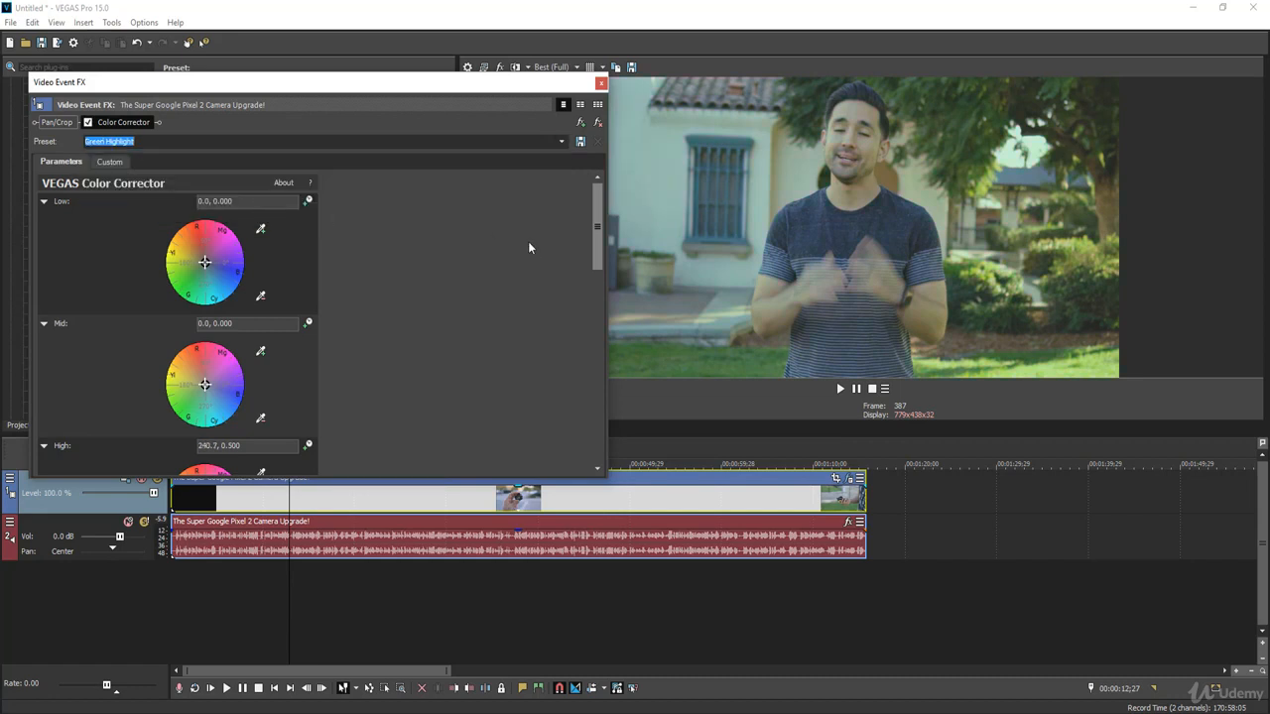
click(560, 142)
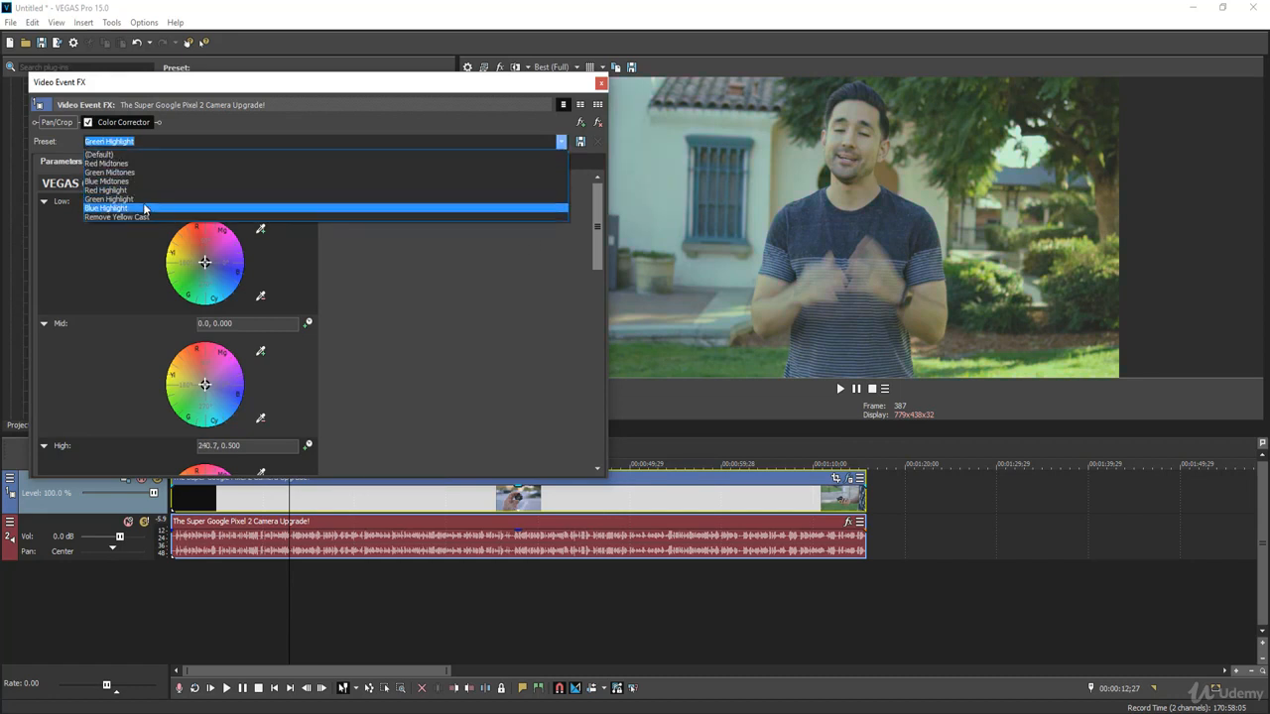
click(140, 208)
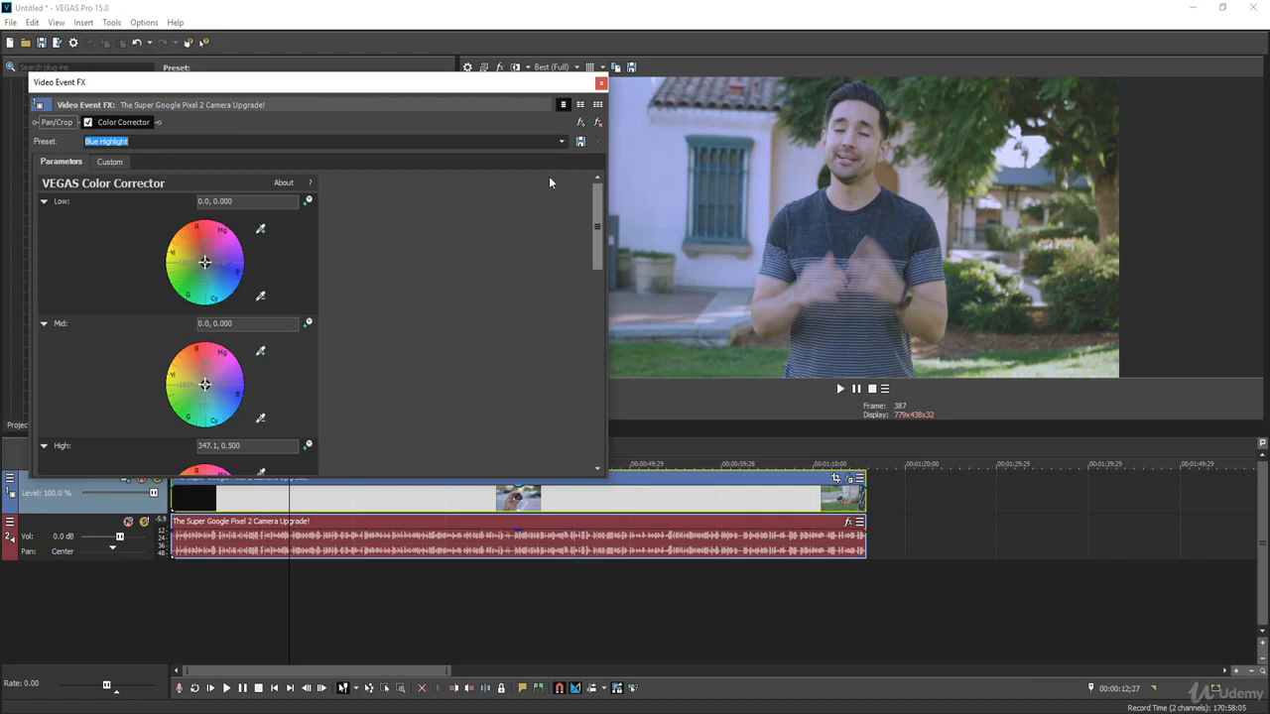
click(561, 145)
click(117, 216)
Step: Apply the Red Highlight preset to the clip's Color Corrector and close the effect settings
click(560, 141)
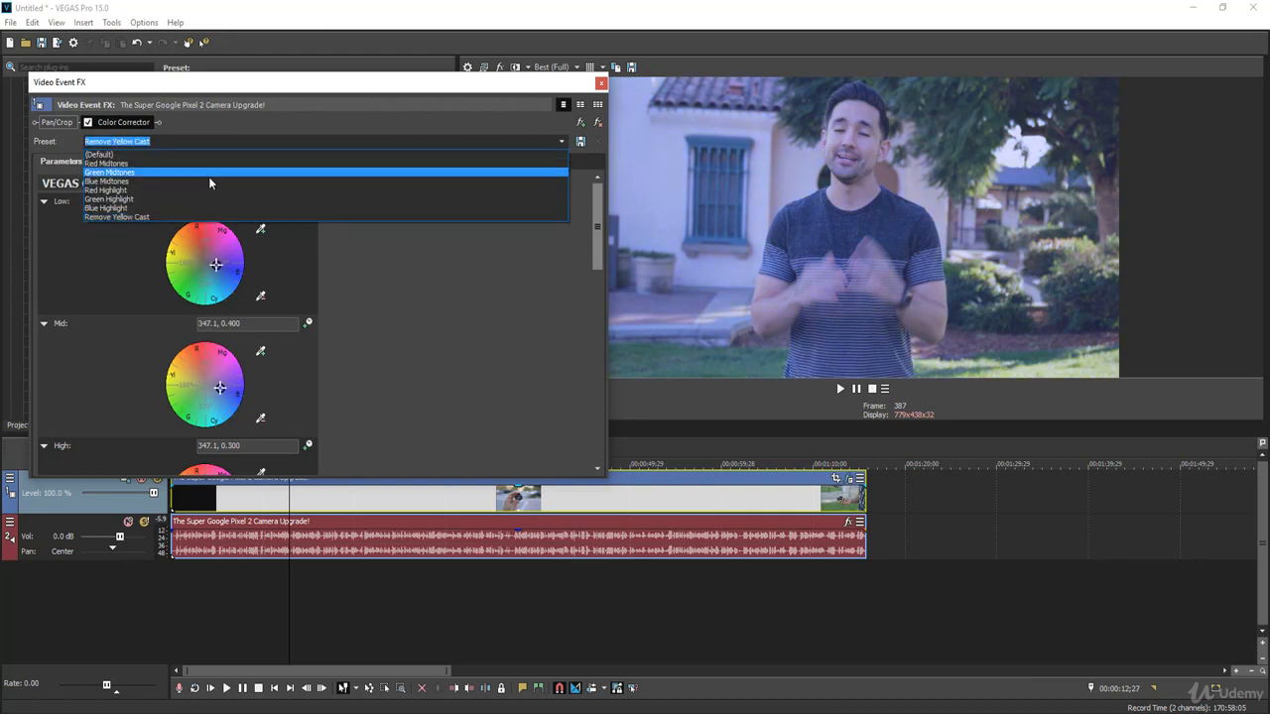
click(154, 188)
click(601, 83)
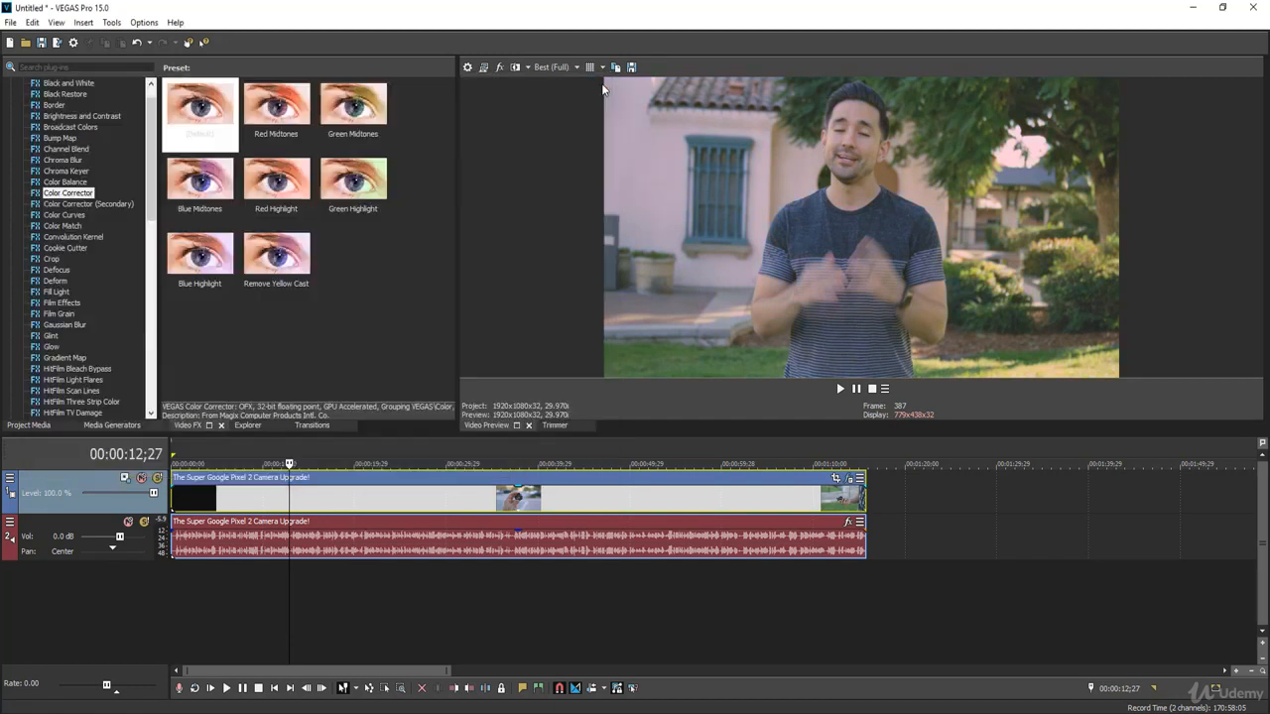
Step: Examine the corrected colors in the preview at several points along the clip
click(552, 497)
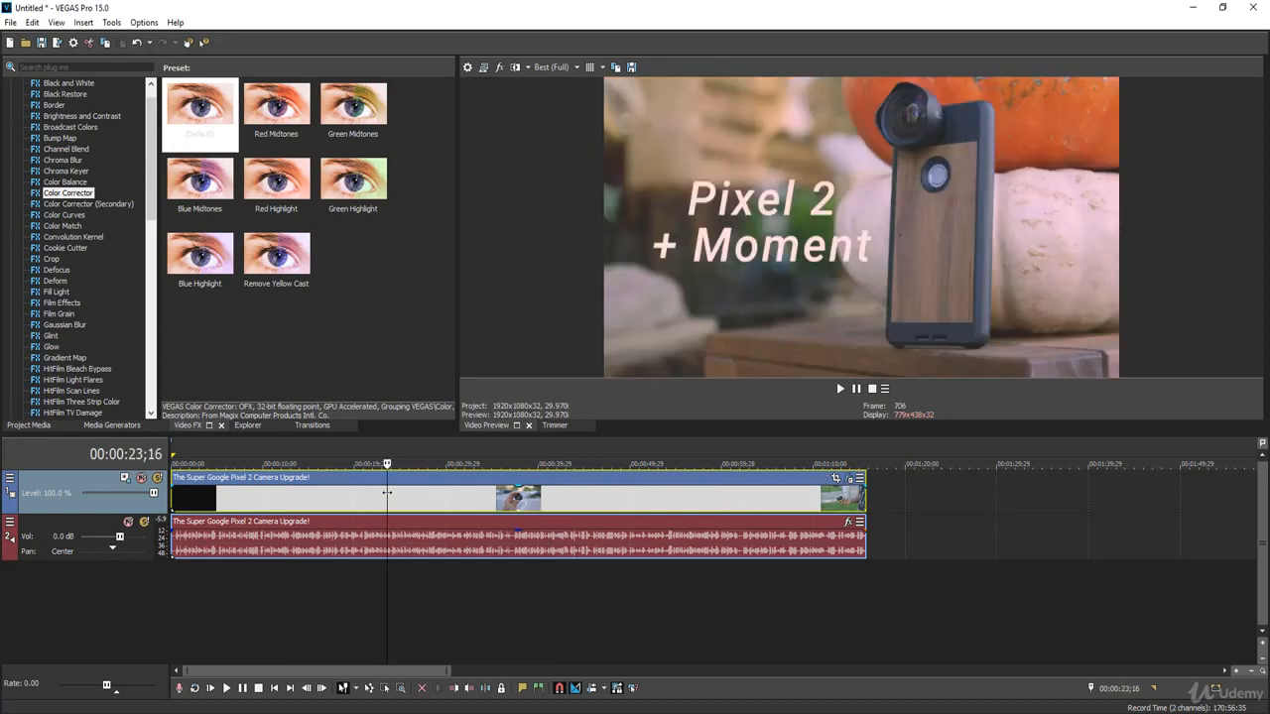
click(579, 501)
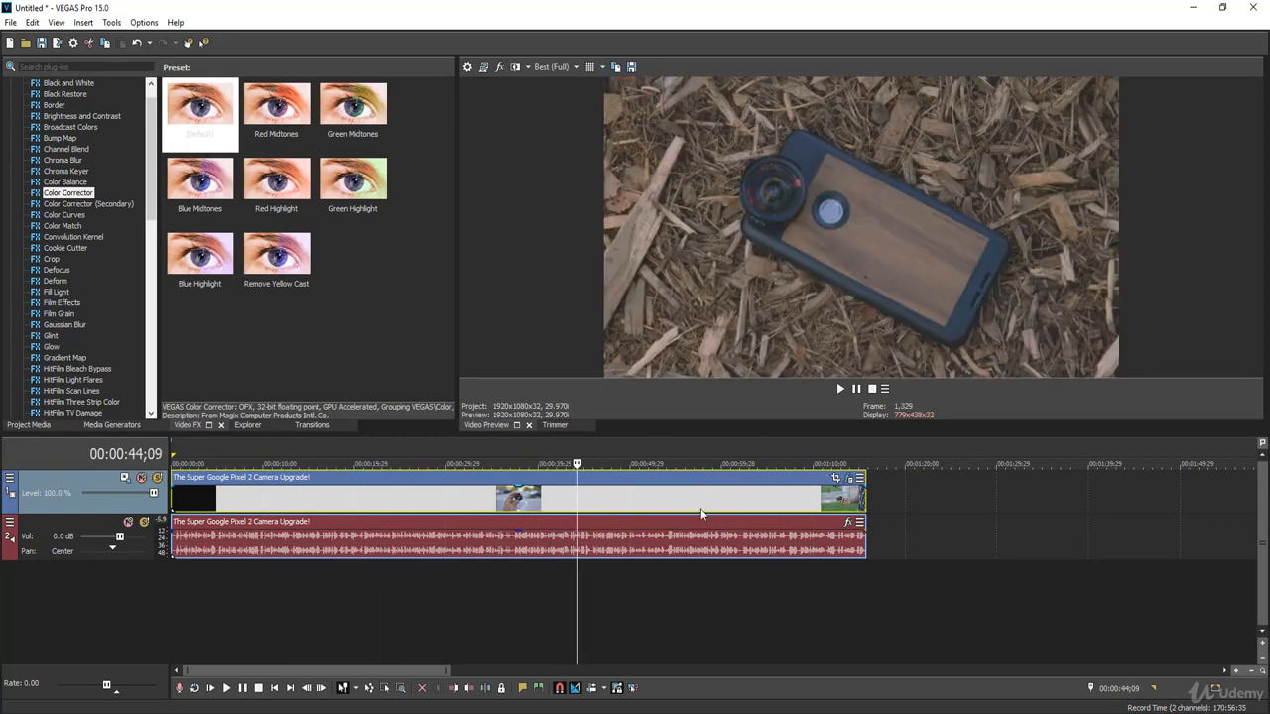
click(700, 508)
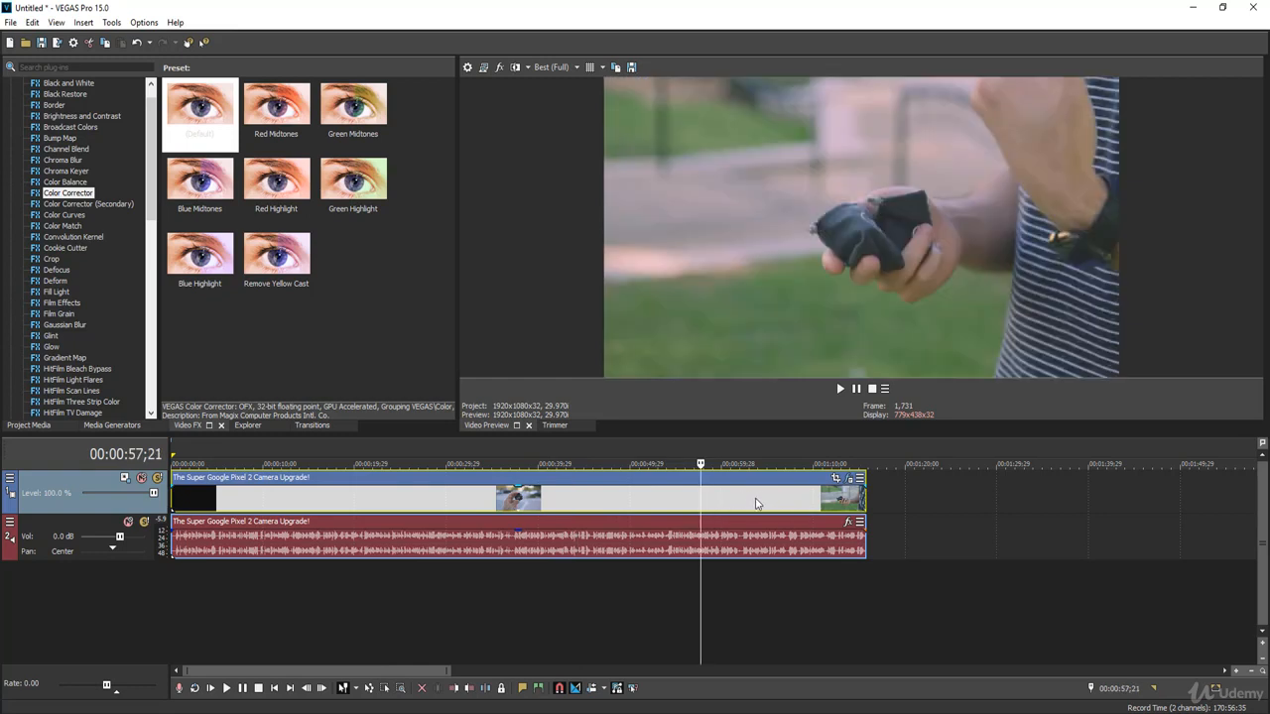
click(549, 499)
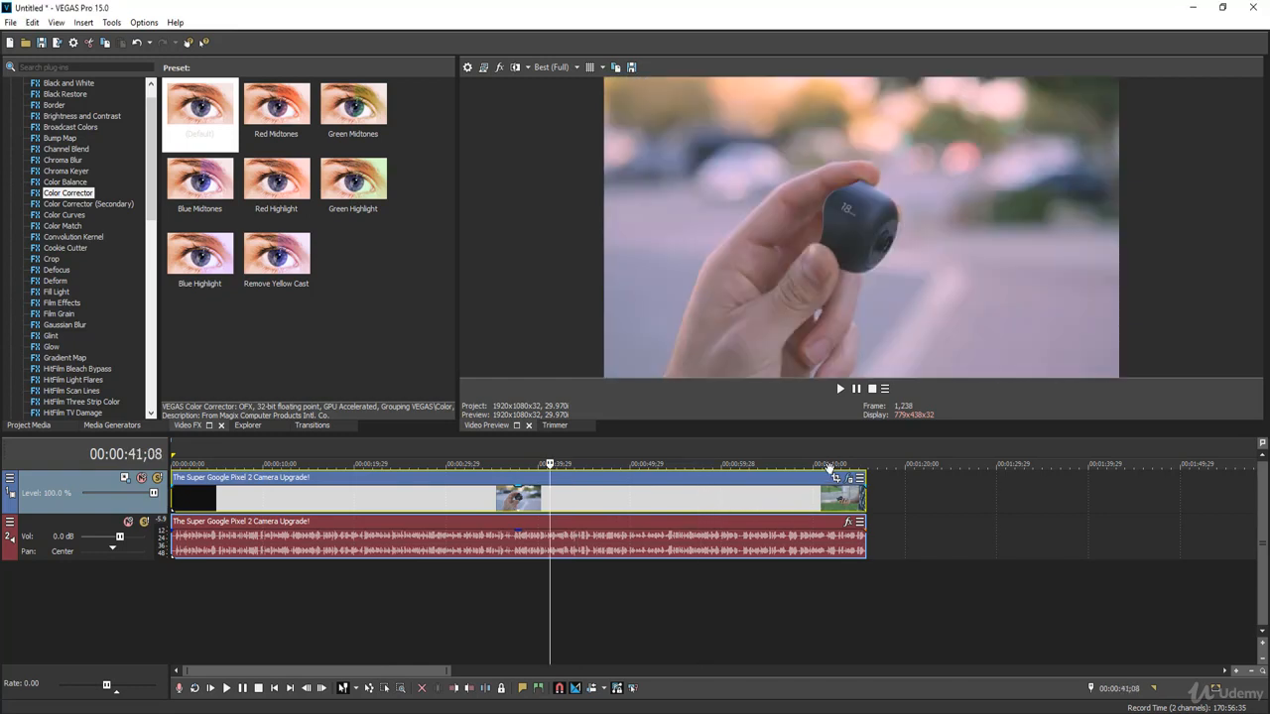
click(387, 498)
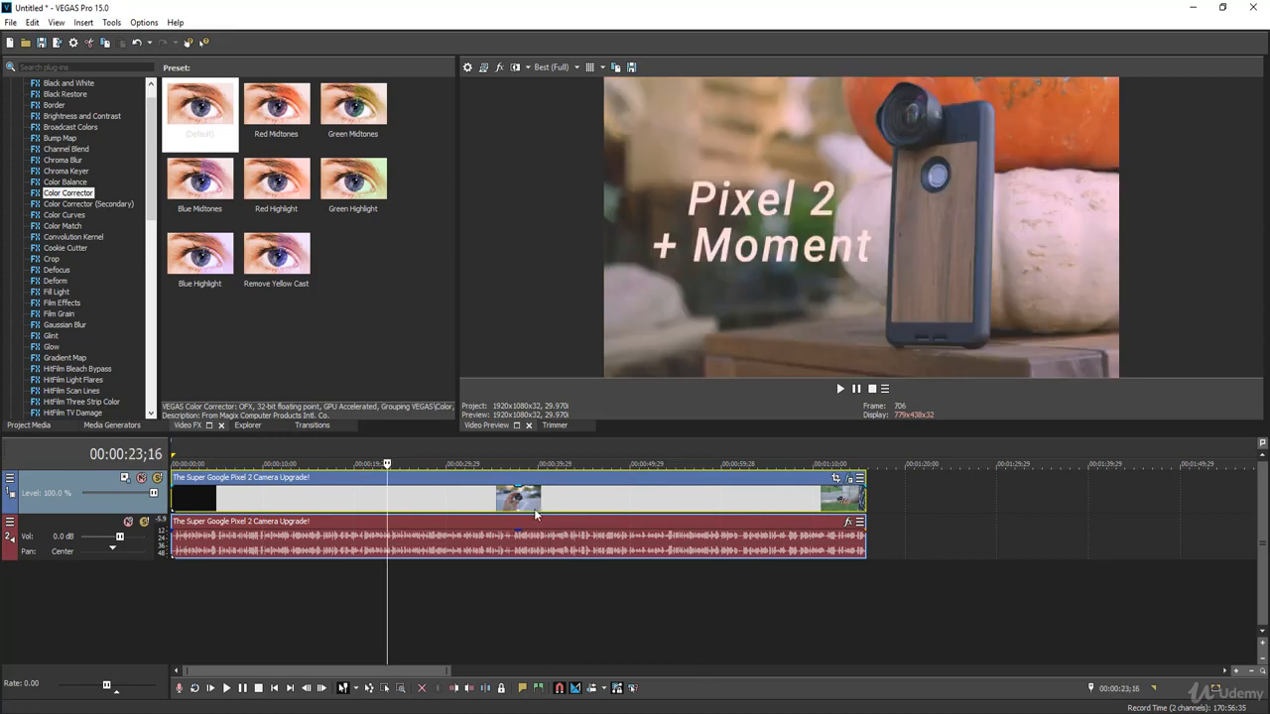
click(578, 502)
click(701, 508)
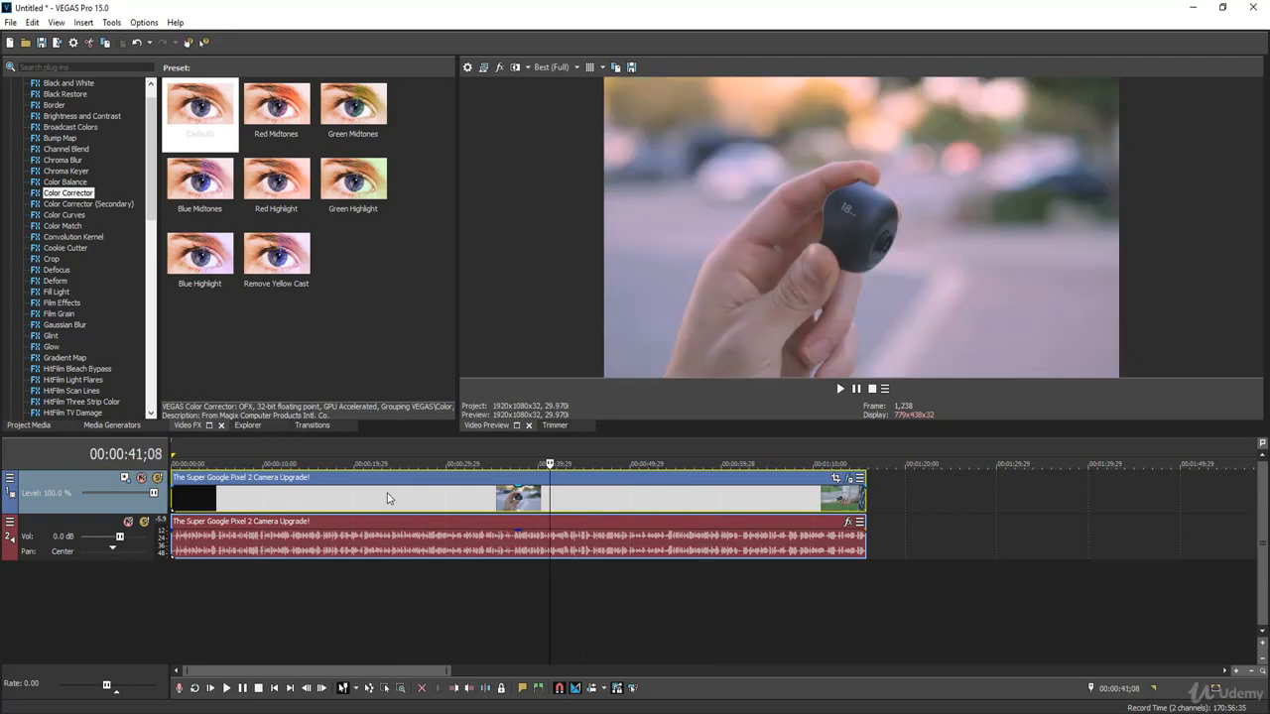
click(387, 498)
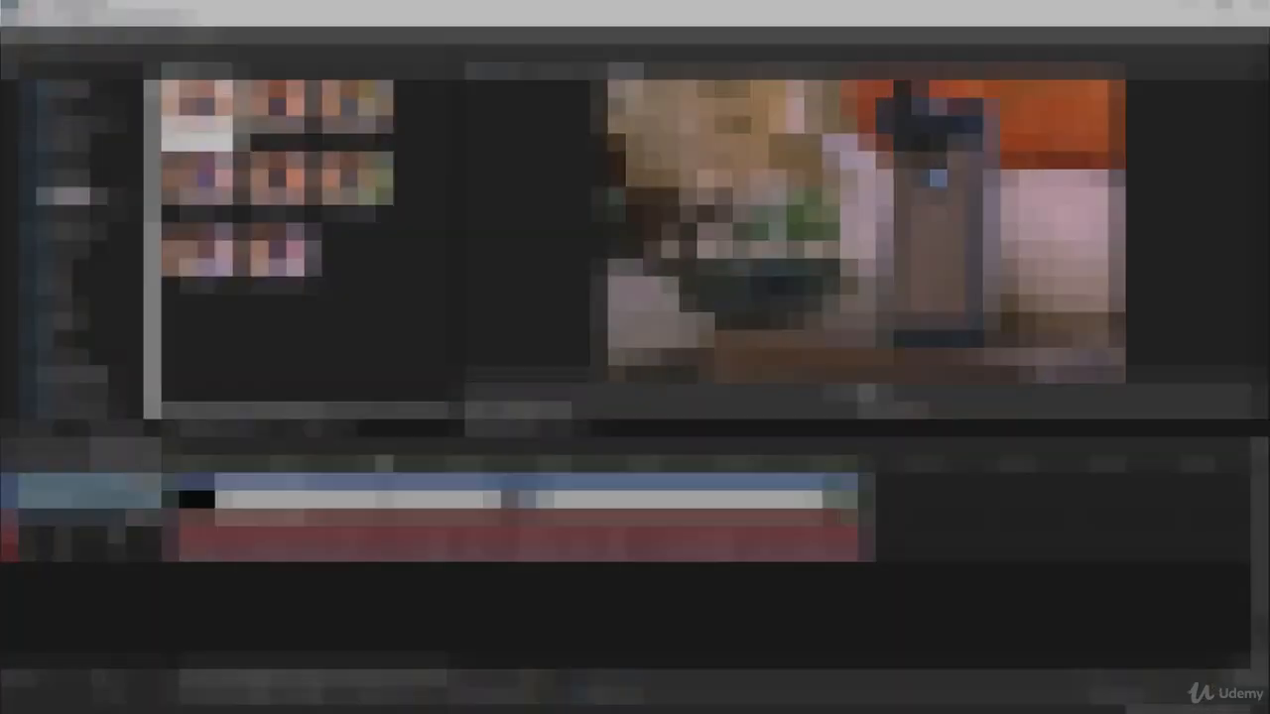